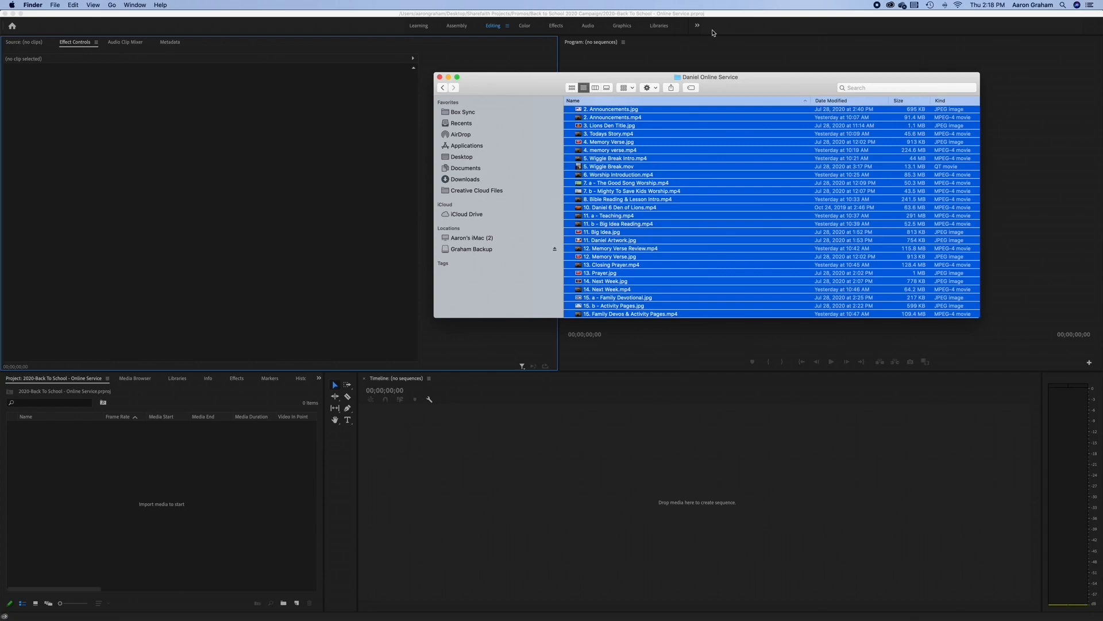
- Import all the selected media files from the Daniel Online Service folder into the project and look through the imported items
{"action": "left_click_drag", "start_coordinate": [671, 191], "coordinate": [168, 465]}
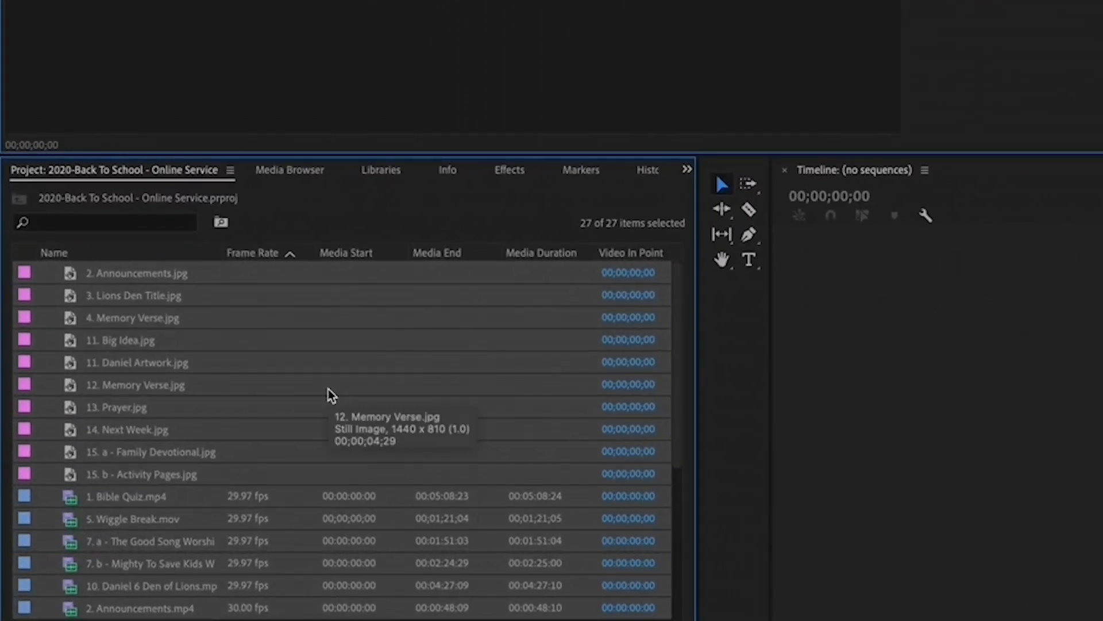
{"action": "scroll", "coordinate": [329, 388], "scroll_direction": "down", "scroll_amount": 3}
{"action": "scroll", "coordinate": [329, 388], "scroll_direction": "up", "scroll_amount": 2}
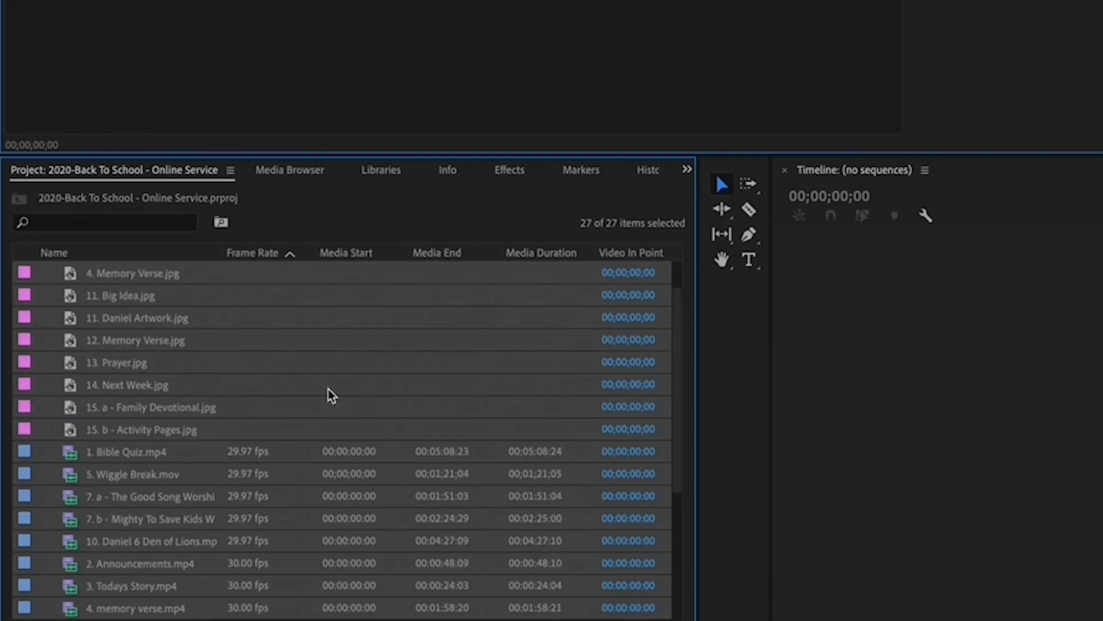
{"action": "scroll", "coordinate": [331, 396], "scroll_direction": "up", "scroll_amount": 1}
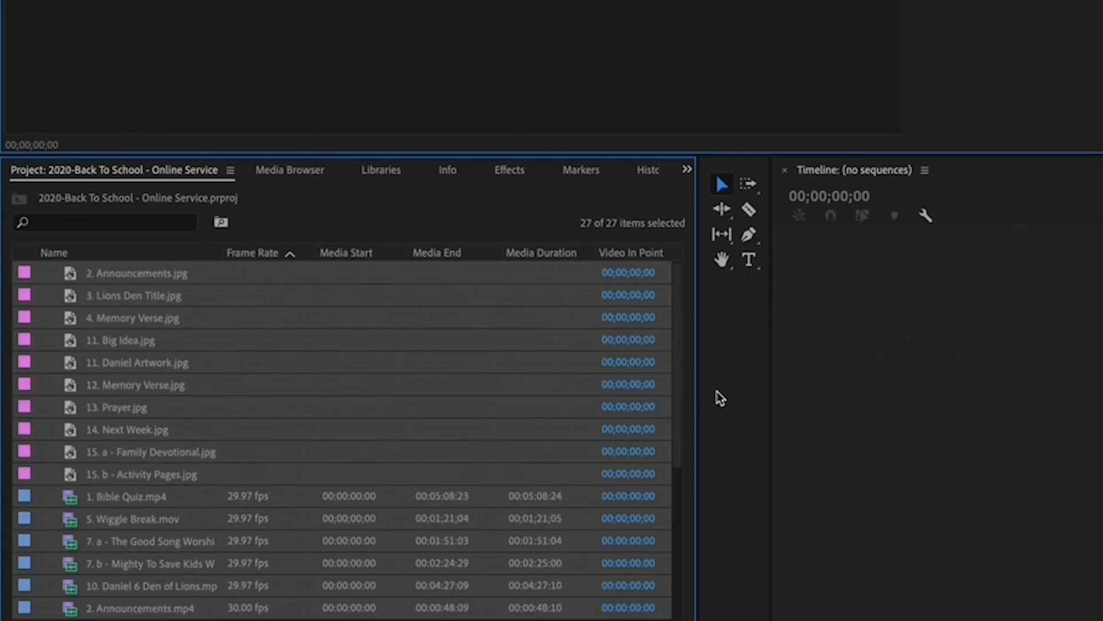
{"action": "left_click", "coordinate": [474, 298]}
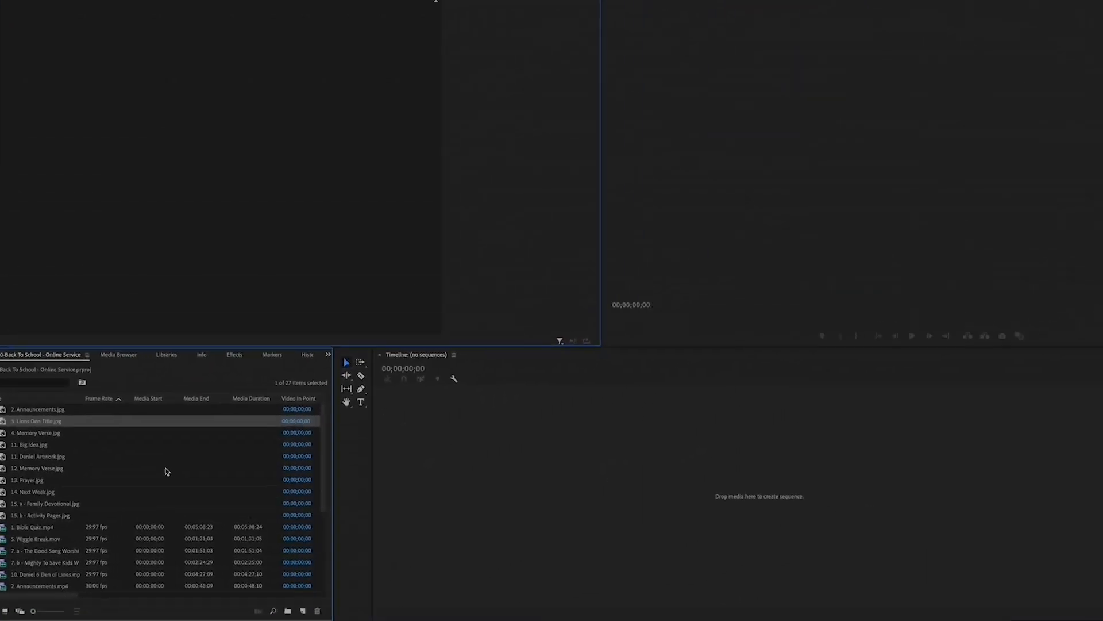
- Create a new sequence from 1. Bible Quiz.mp4 by placing it in the empty timeline
{"action": "scroll", "coordinate": [93, 475], "scroll_direction": "down", "scroll_amount": 3}
{"action": "left_click", "coordinate": [38, 459]}
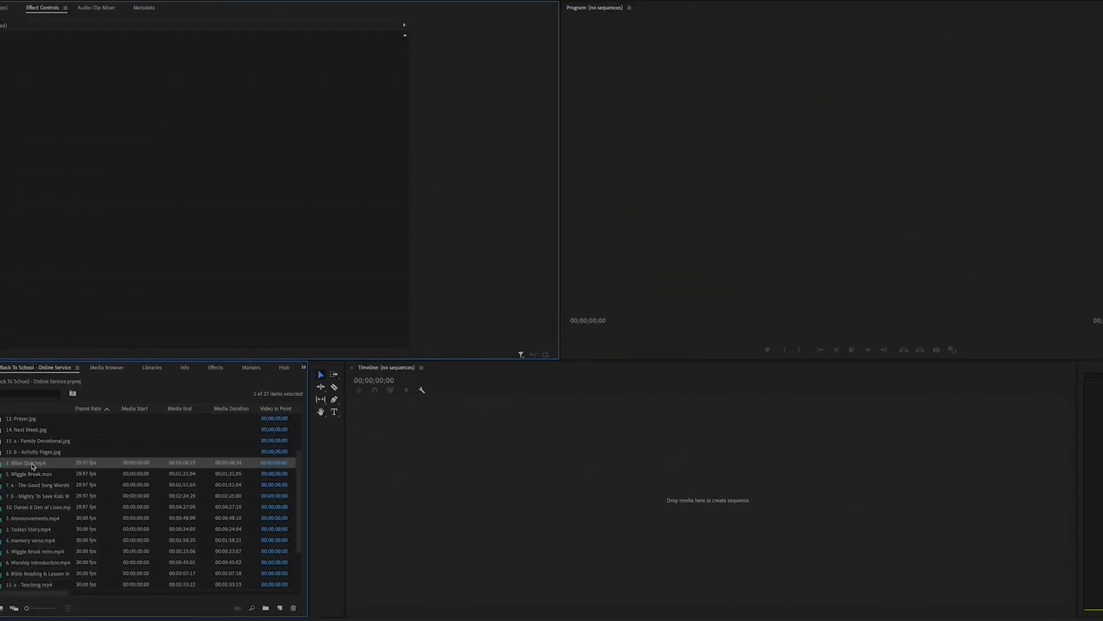
{"action": "left_click_drag", "start_coordinate": [31, 463], "coordinate": [401, 454]}
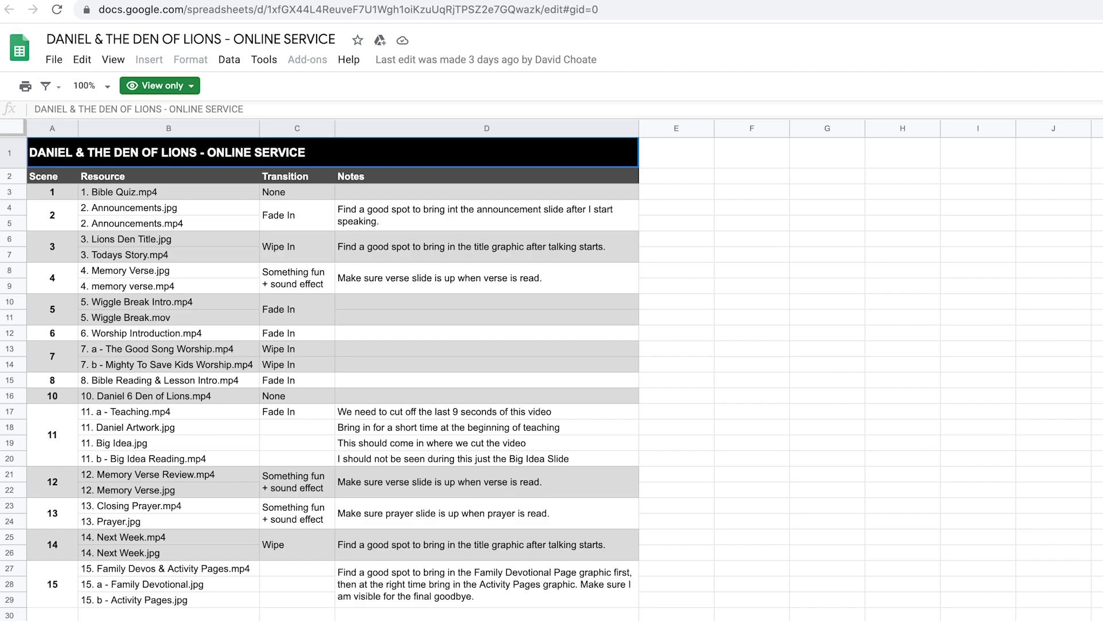
- Move the 2. Announcements.mp4 clip closer to the end of the Bible Quiz clip on the timeline
{"action": "left_click_drag", "start_coordinate": [649, 493], "coordinate": [621, 493]}
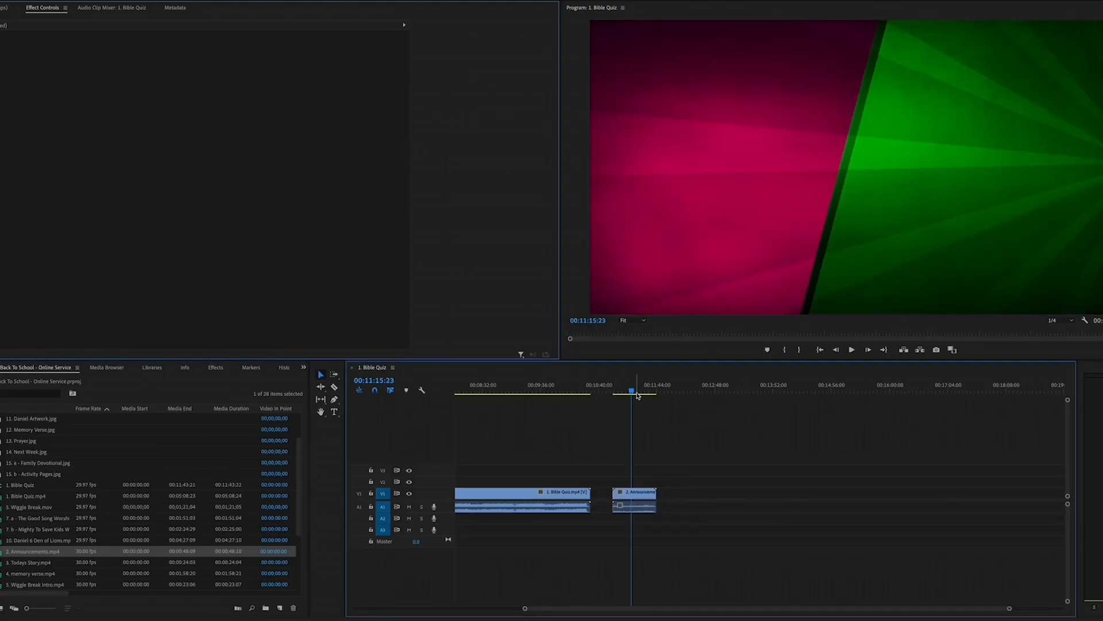
{"action": "scroll", "coordinate": [89, 551], "scroll_direction": "down", "scroll_amount": 2}
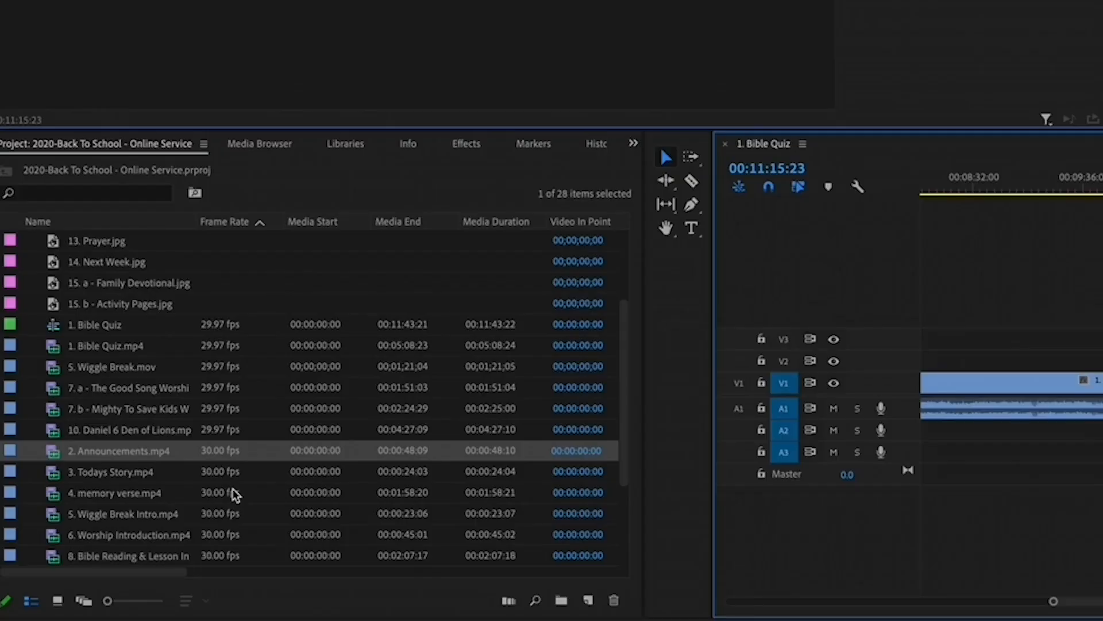
{"action": "scroll", "coordinate": [81, 451], "scroll_direction": "up", "scroll_amount": 3}
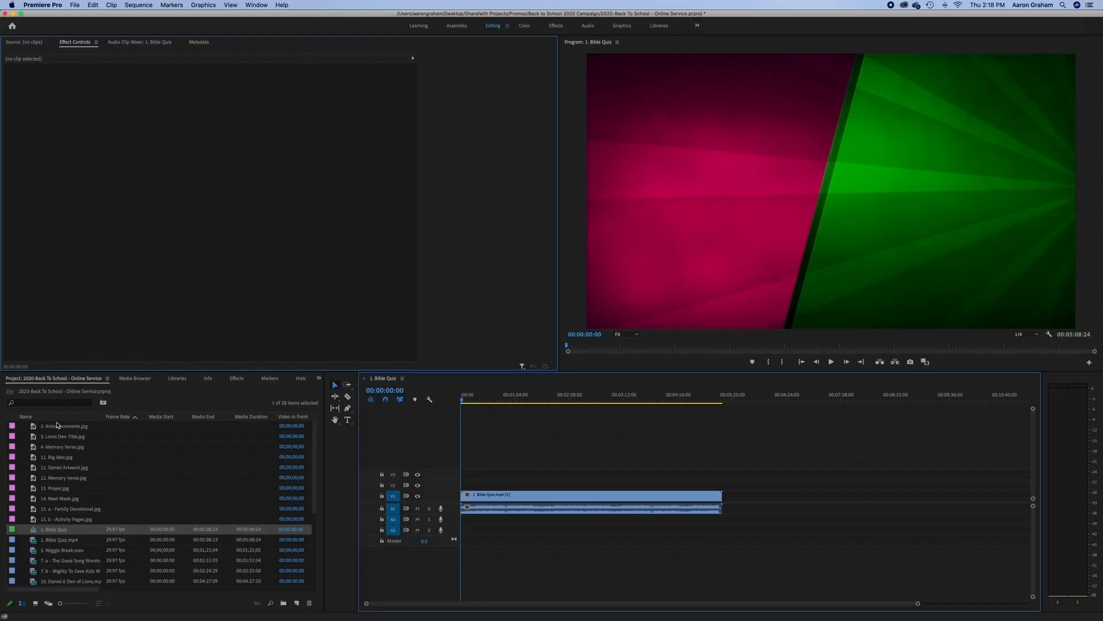
- Add a second copy of 1. Bible Quiz.mp4 to the timeline after the first one
{"action": "left_click", "coordinate": [58, 428]}
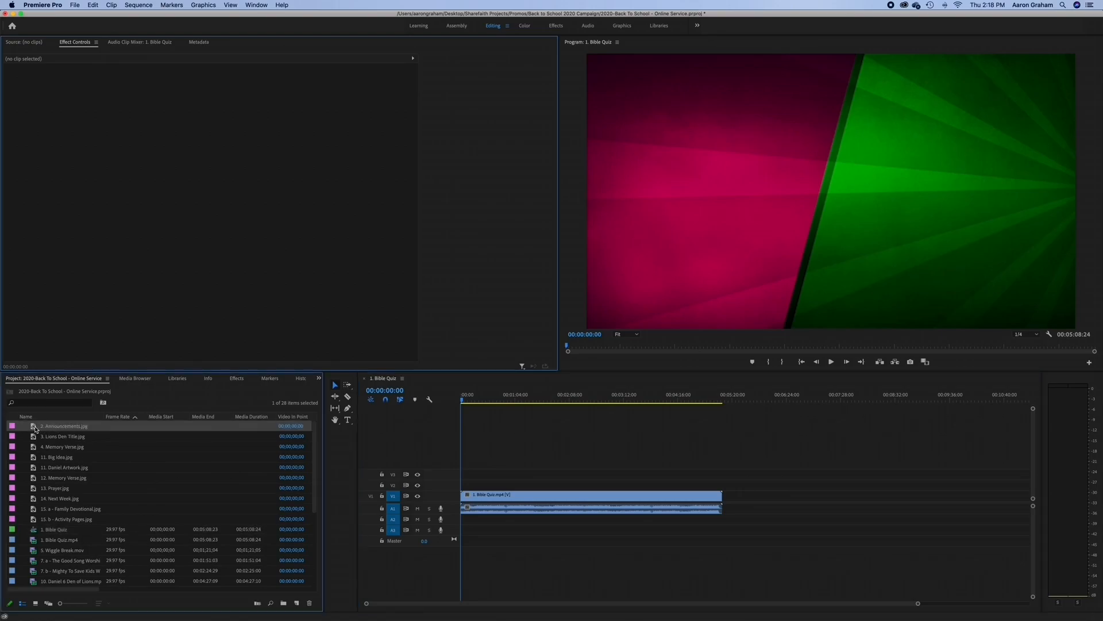
{"action": "scroll", "coordinate": [87, 490], "scroll_direction": "down", "scroll_amount": 3}
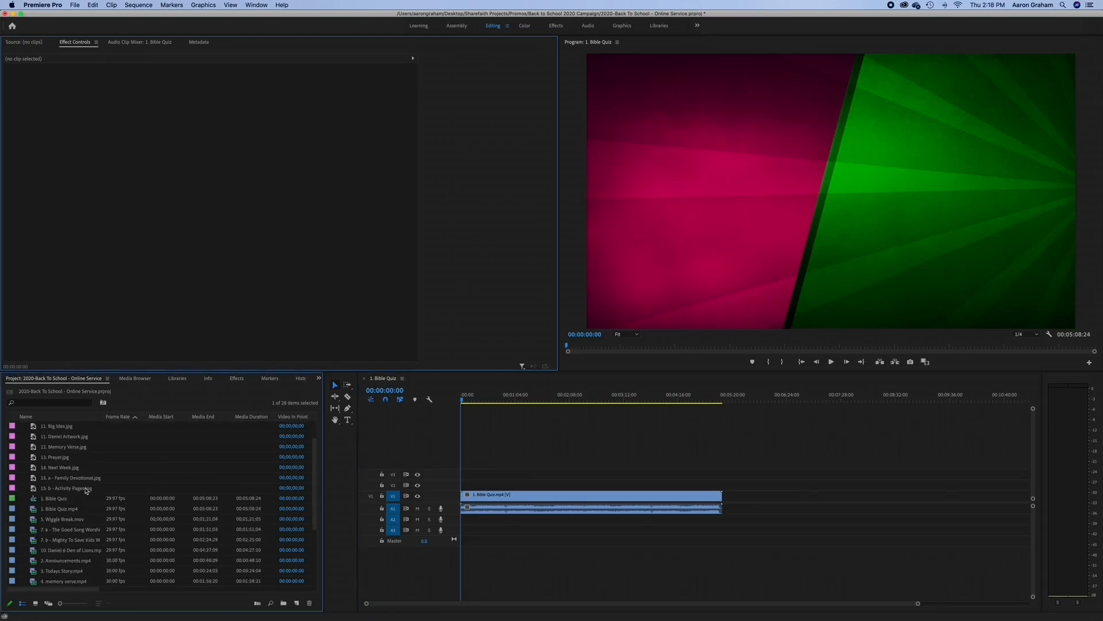
{"action": "left_click", "coordinate": [77, 499]}
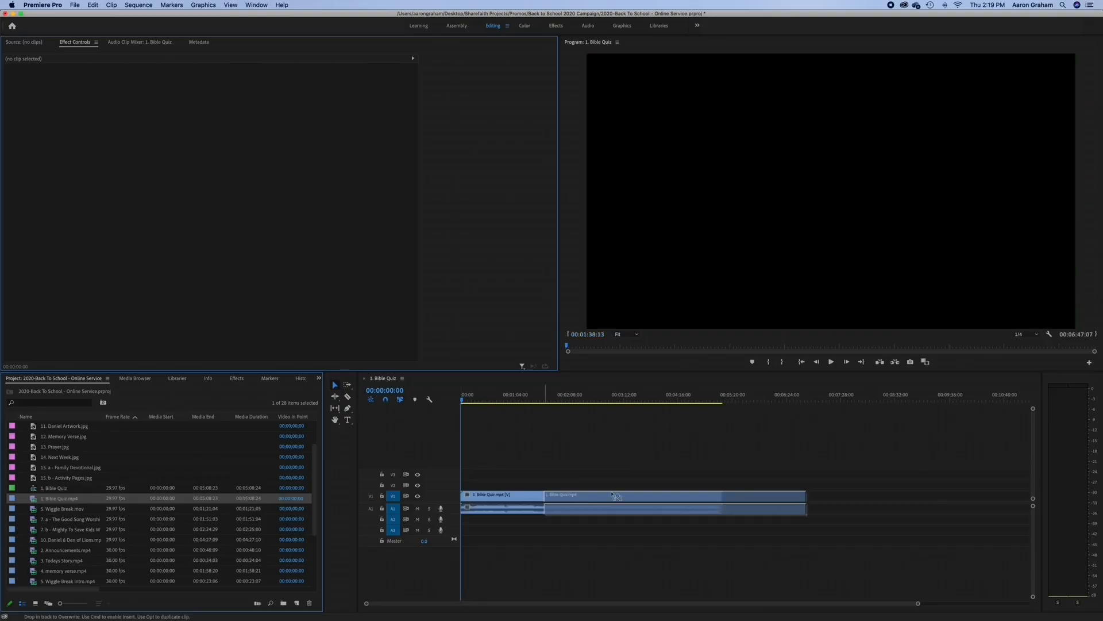
{"action": "scroll", "coordinate": [755, 532], "scroll_direction": "left", "scroll_amount": 1}
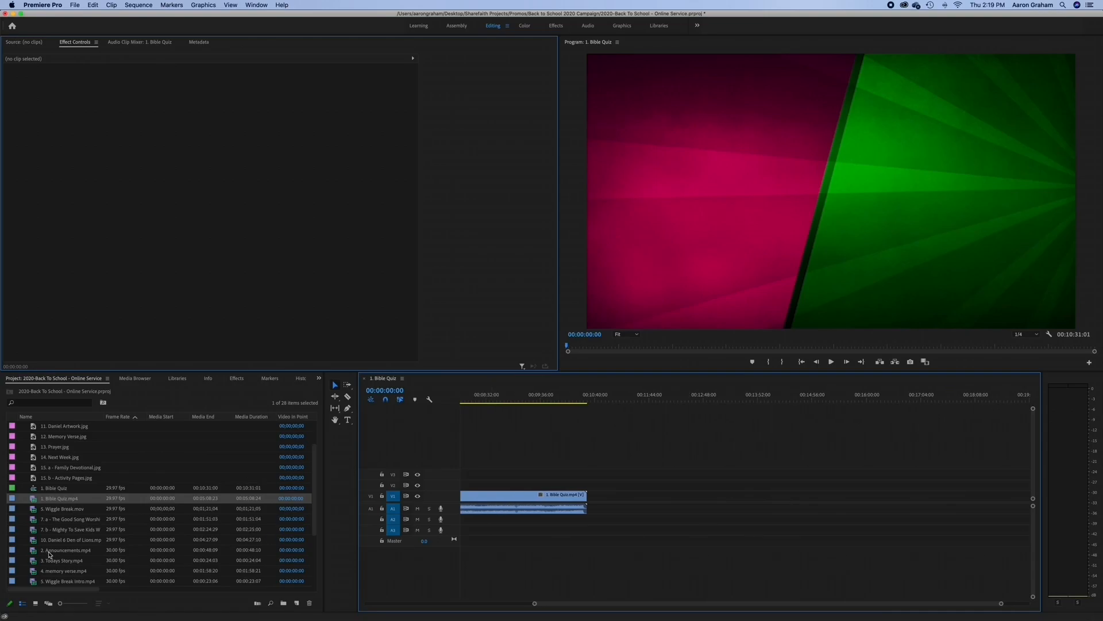
- Add 2. Announcements.mp4 and then the 2. Announcements.jpg slide to the timeline after the Bible Quiz clip
{"action": "left_click_drag", "start_coordinate": [36, 551], "coordinate": [609, 507]}
{"action": "left_click", "coordinate": [626, 402]}
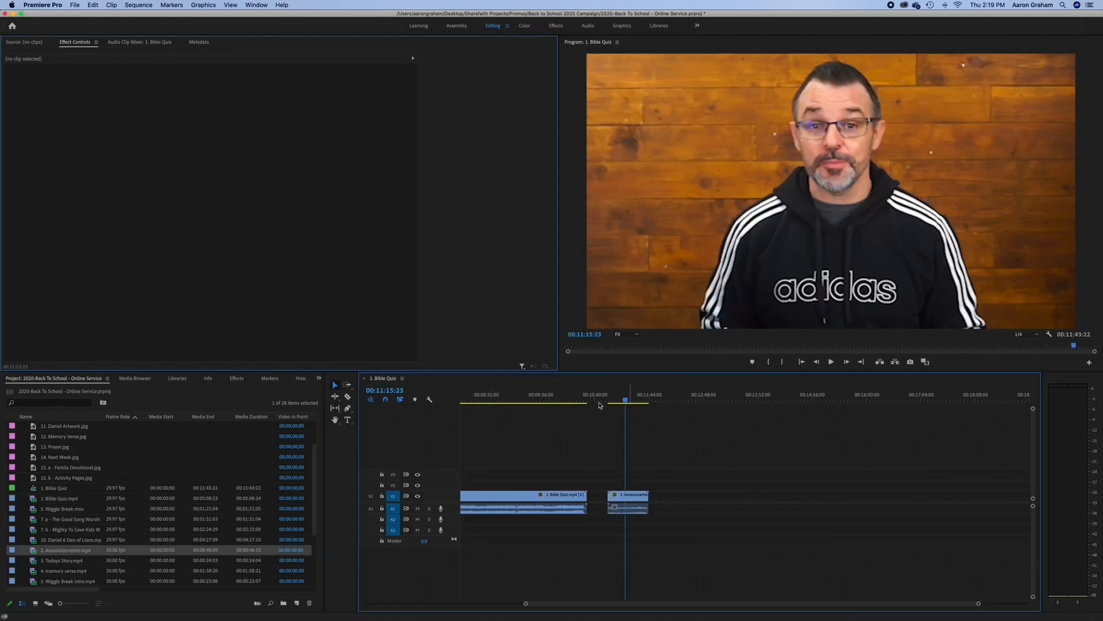
{"action": "scroll", "coordinate": [123, 551], "scroll_direction": "down", "scroll_amount": 1}
{"action": "scroll", "coordinate": [123, 552], "scroll_direction": "up", "scroll_amount": 4}
{"action": "left_click_drag", "start_coordinate": [76, 427], "coordinate": [665, 495]}
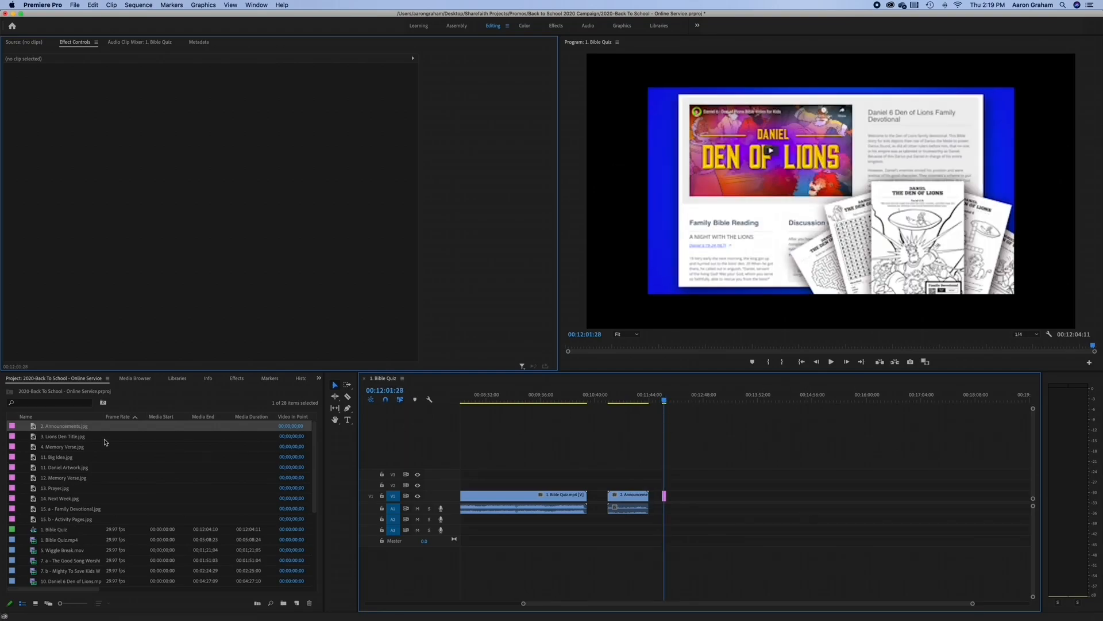
- Add 3. Lions Den Title.jpg and 3. Todays Story.mp4 to the timeline after the announcements slide
{"action": "left_click_drag", "start_coordinate": [57, 437], "coordinate": [725, 495]}
{"action": "scroll", "coordinate": [100, 468], "scroll_direction": "down", "scroll_amount": 3}
{"action": "scroll", "coordinate": [101, 468], "scroll_direction": "down", "scroll_amount": 1}
{"action": "left_click_drag", "start_coordinate": [71, 519], "coordinate": [752, 485]}
- Add 4. Memory Verse.jpg and 4. memory verse.mp4 to the timeline after the Todays Story clip
{"action": "scroll", "coordinate": [103, 540], "scroll_direction": "up", "scroll_amount": 4}
{"action": "left_click_drag", "start_coordinate": [62, 446], "coordinate": [818, 485]}
{"action": "scroll", "coordinate": [74, 552], "scroll_direction": "down", "scroll_amount": 3}
{"action": "left_click_drag", "start_coordinate": [63, 560], "coordinate": [828, 486]}
{"action": "left_click_drag", "start_coordinate": [854, 397], "coordinate": [869, 439]}
{"action": "left_click", "coordinate": [889, 488]}
- Add 5. Wiggle Break Intro.mp4 and 6. Worship Introduction.mp4 to the timeline after the memory verse clip
{"action": "scroll", "coordinate": [52, 520], "scroll_direction": "down", "scroll_amount": 3}
{"action": "left_click", "coordinate": [48, 521]}
{"action": "left_click_drag", "start_coordinate": [48, 521], "coordinate": [943, 474]}
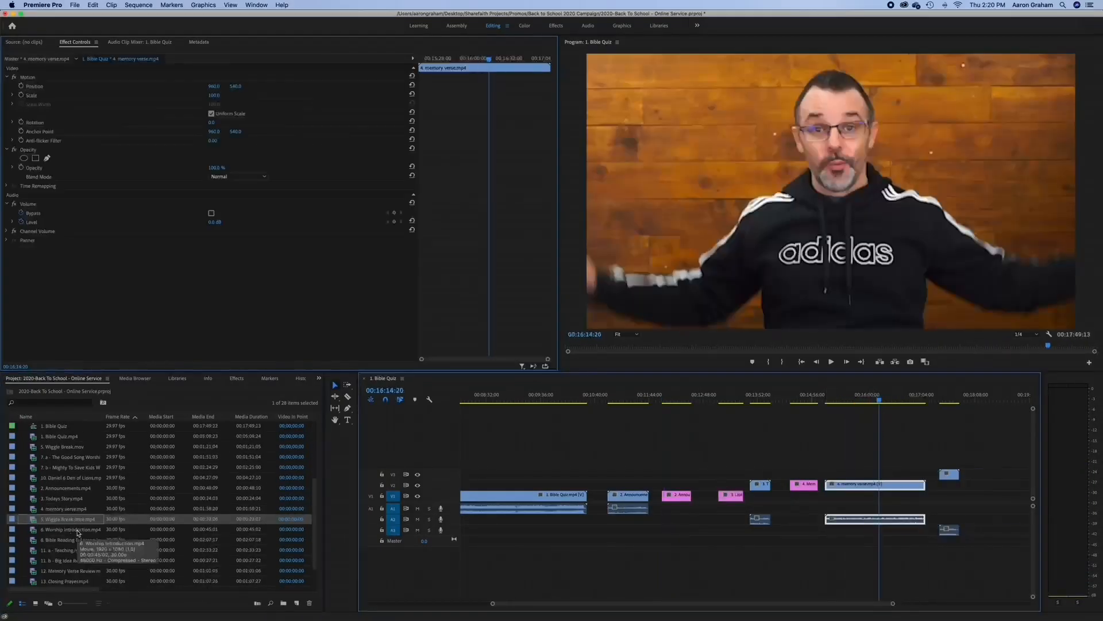
{"action": "scroll", "coordinate": [72, 526], "scroll_direction": "up", "scroll_amount": 4}
{"action": "scroll", "coordinate": [66, 541], "scroll_direction": "down", "scroll_amount": 3}
{"action": "left_click_drag", "start_coordinate": [66, 550], "coordinate": [982, 475]}
- Add both worship videos, 7. a - The Good Song and 7. b - Mighty To Save Kids, after the worship introduction
{"action": "scroll", "coordinate": [106, 558], "scroll_direction": "down", "scroll_amount": 1}
{"action": "scroll", "coordinate": [805, 505], "scroll_direction": "right", "scroll_amount": 5}
{"action": "left_click", "coordinate": [66, 468]}
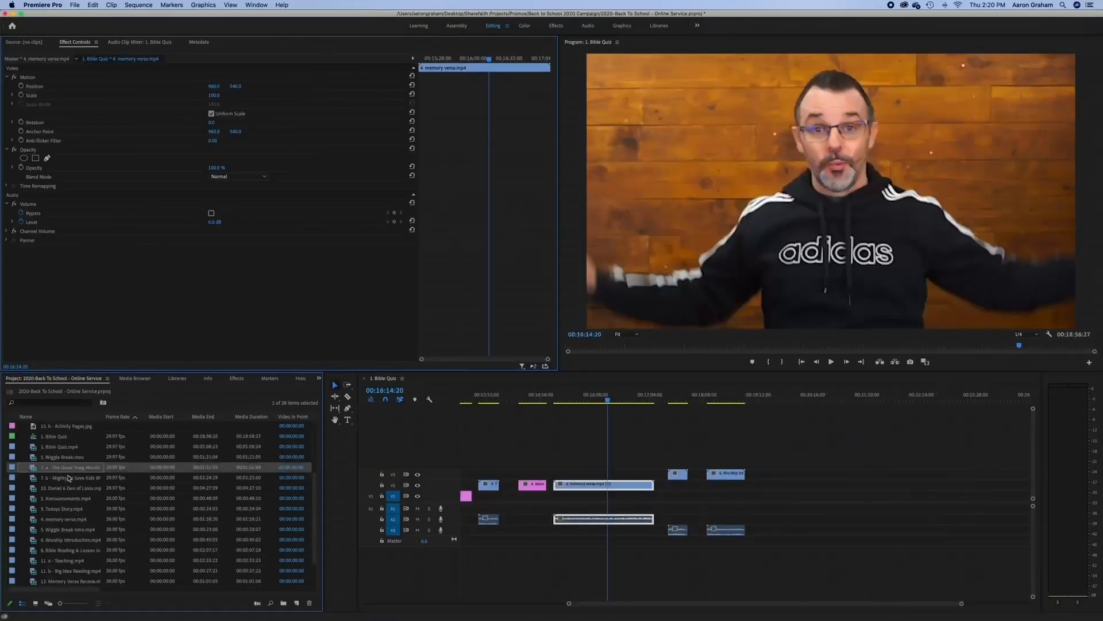
{"action": "left_click", "coordinate": [66, 478], "text": "shift"}
{"action": "left_click_drag", "start_coordinate": [66, 477], "coordinate": [760, 474]}
- Place 8. Bible Reading & Lesson Intro.mp4 on the timeline after the two worship videos
{"action": "left_click", "coordinate": [67, 550]}
{"action": "left_click_drag", "start_coordinate": [66, 550], "coordinate": [988, 464]}
{"action": "scroll", "coordinate": [862, 494], "scroll_direction": "right", "scroll_amount": 5}
{"action": "left_click_drag", "start_coordinate": [777, 464], "coordinate": [781, 481]}
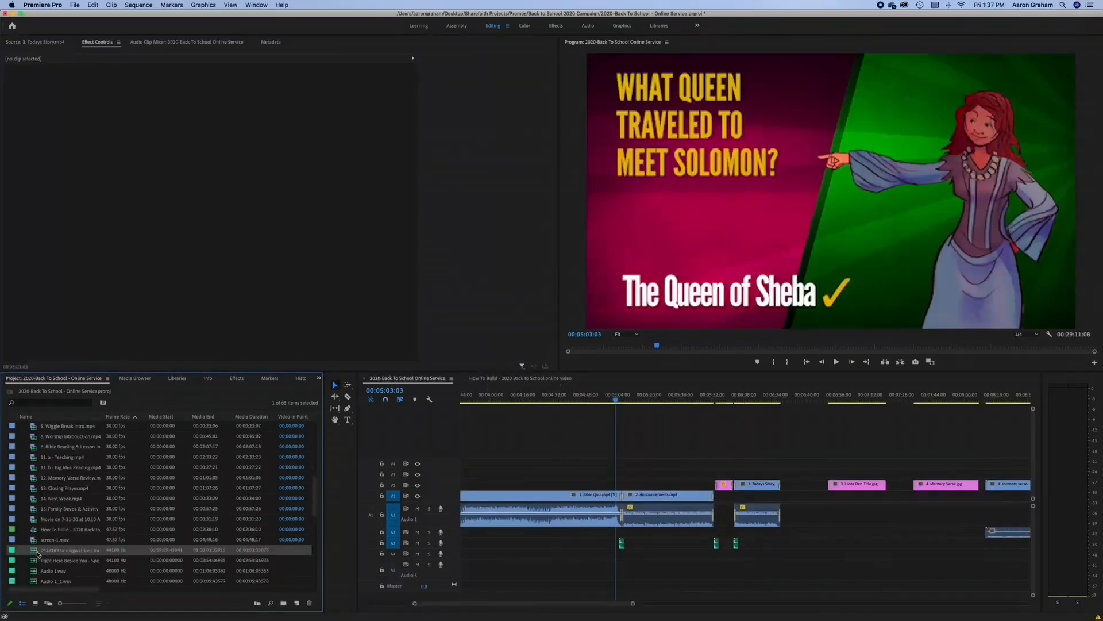
- Place the Right Here Beside You music track under the announcements clip and play the start of that section
{"action": "left_click_drag", "start_coordinate": [40, 552], "coordinate": [625, 566]}
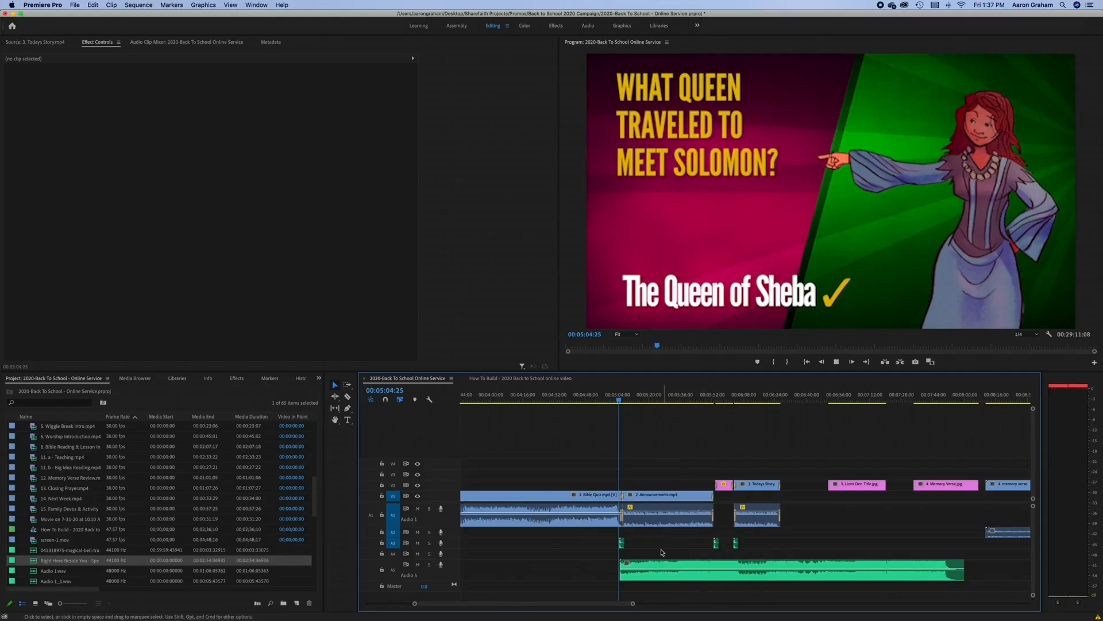
{"action": "key", "text": "space"}
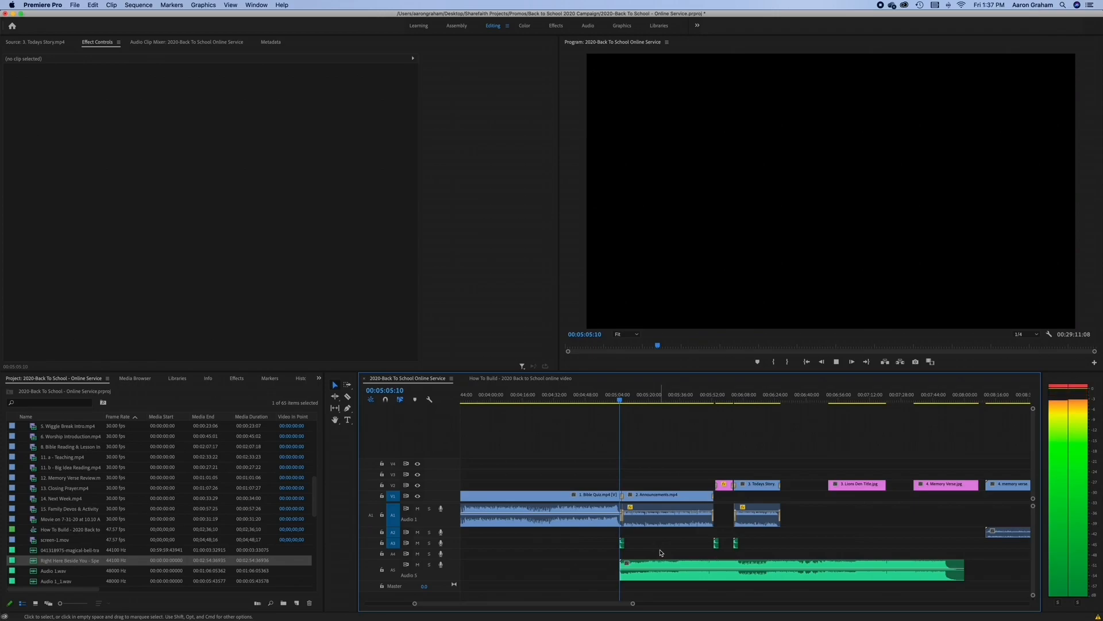
{"action": "key", "text": "space"}
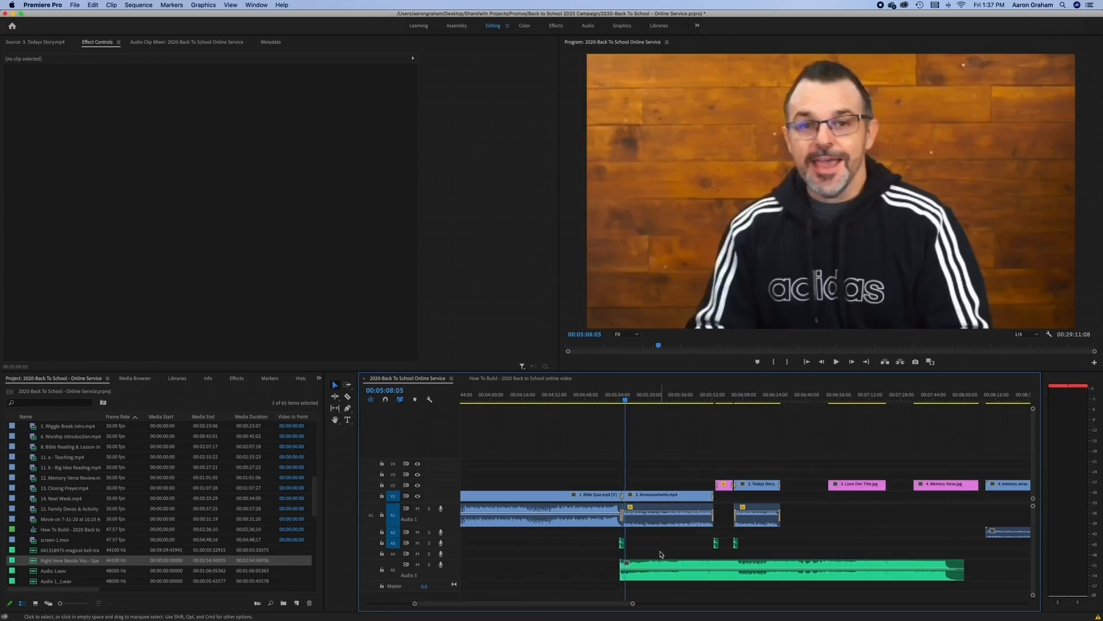
- Turn off level keyframing for the background music clip and set its volume level to -24 dB
{"action": "left_click", "coordinate": [671, 562]}
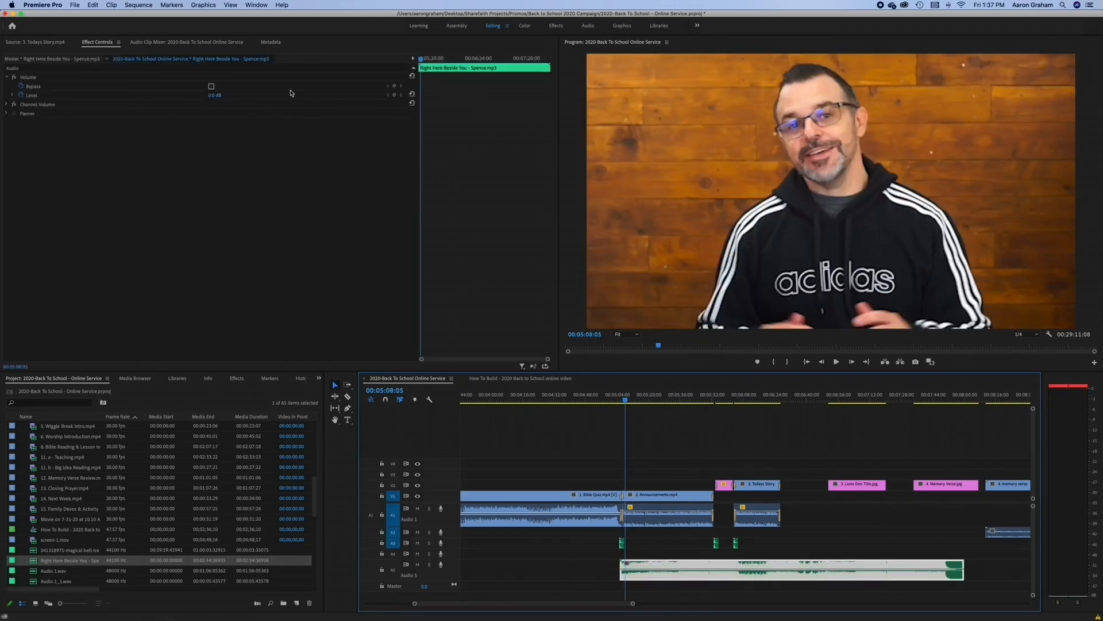
{"action": "left_click", "coordinate": [93, 45]}
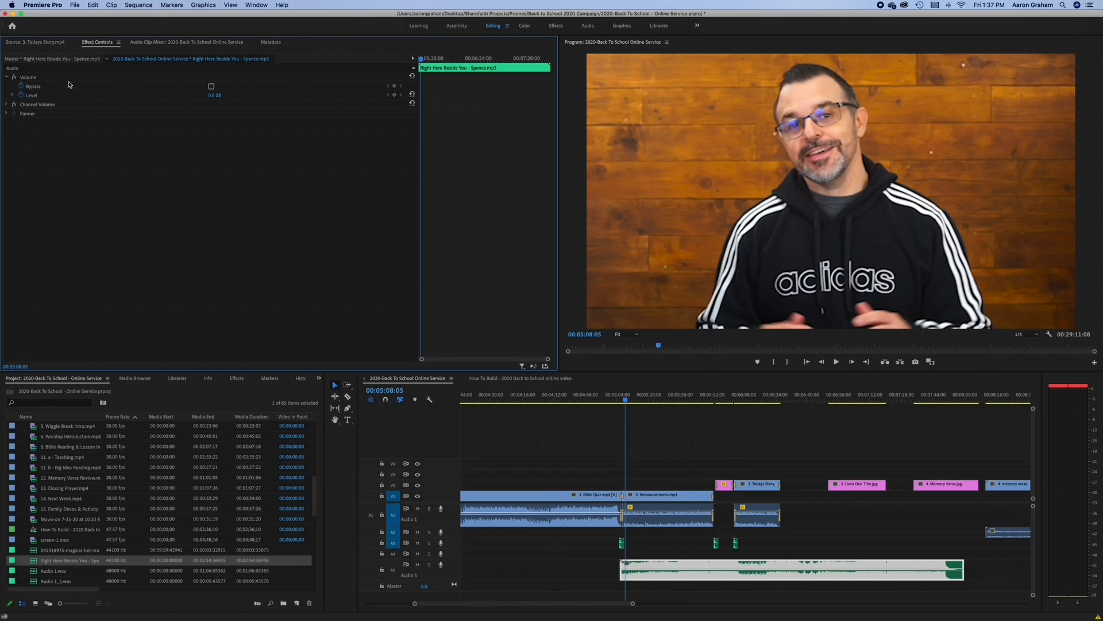
{"action": "left_click", "coordinate": [24, 94]}
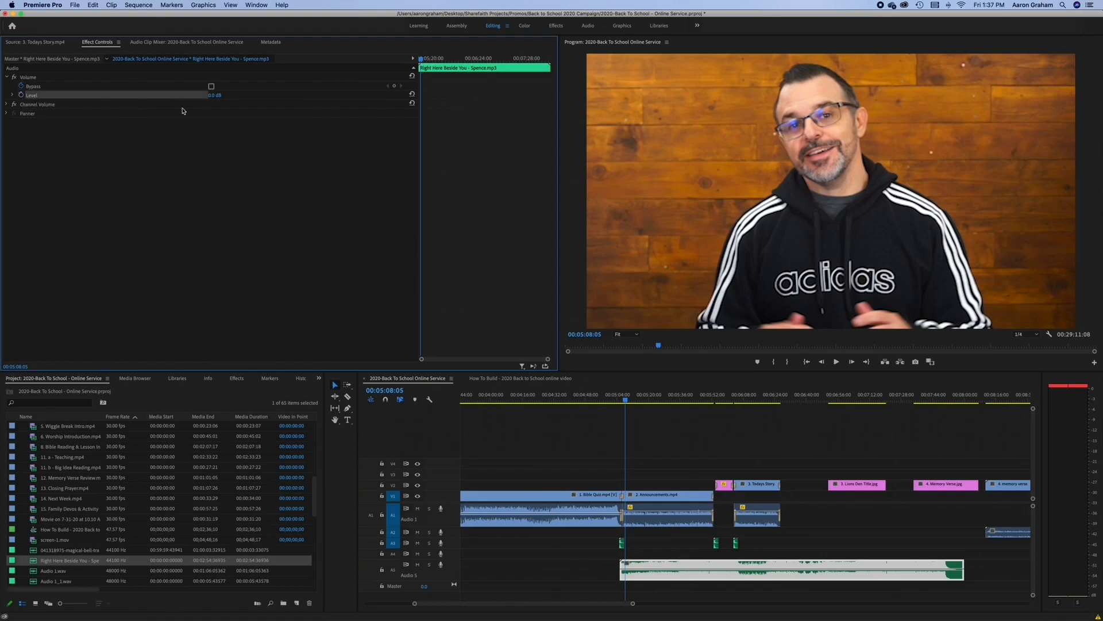
{"action": "left_click", "coordinate": [214, 95]}
{"action": "type", "text": "-24"}
{"action": "key", "text": "Return"}
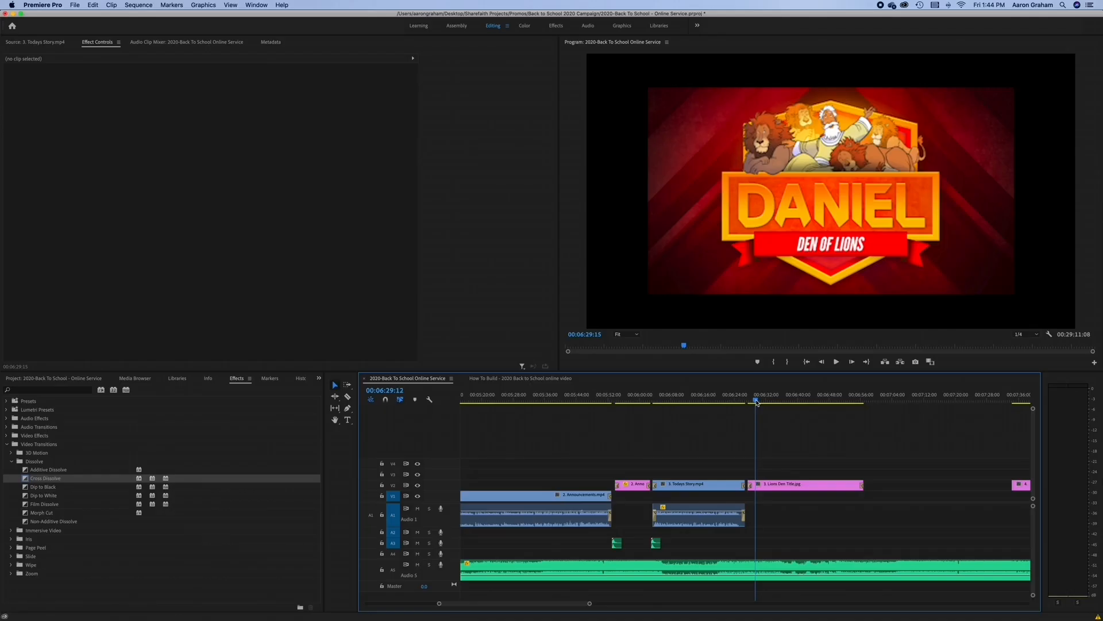
- Scale the 3. Lions Den Title.jpg clip to the frame size and check that the option is on
{"action": "left_click", "coordinate": [796, 488]}
{"action": "right_click", "coordinate": [782, 485]}
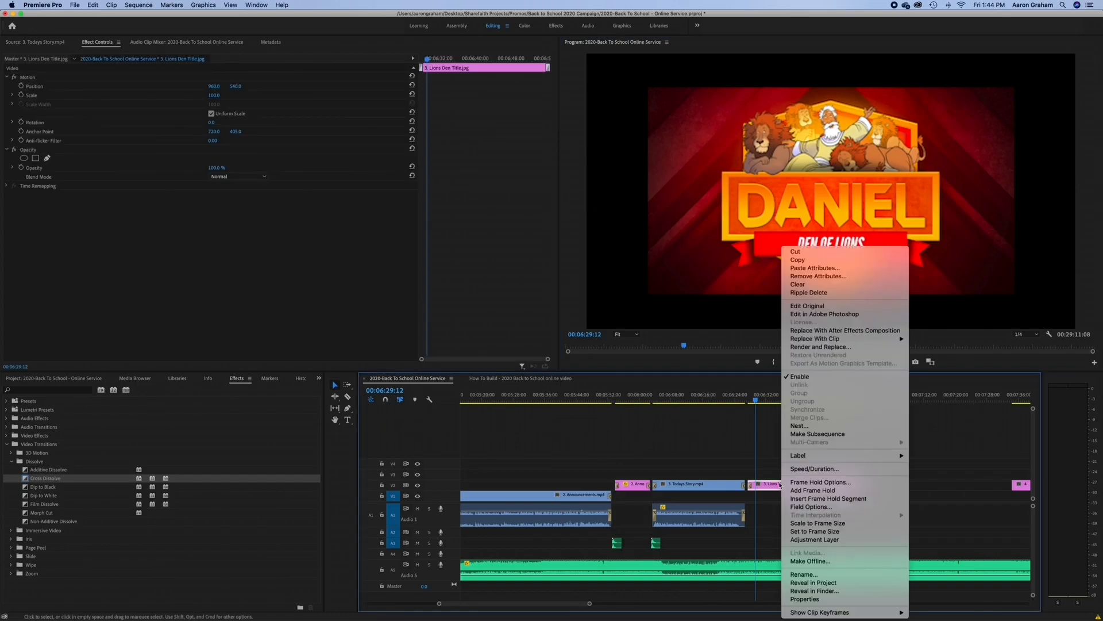
{"action": "left_click", "coordinate": [807, 524]}
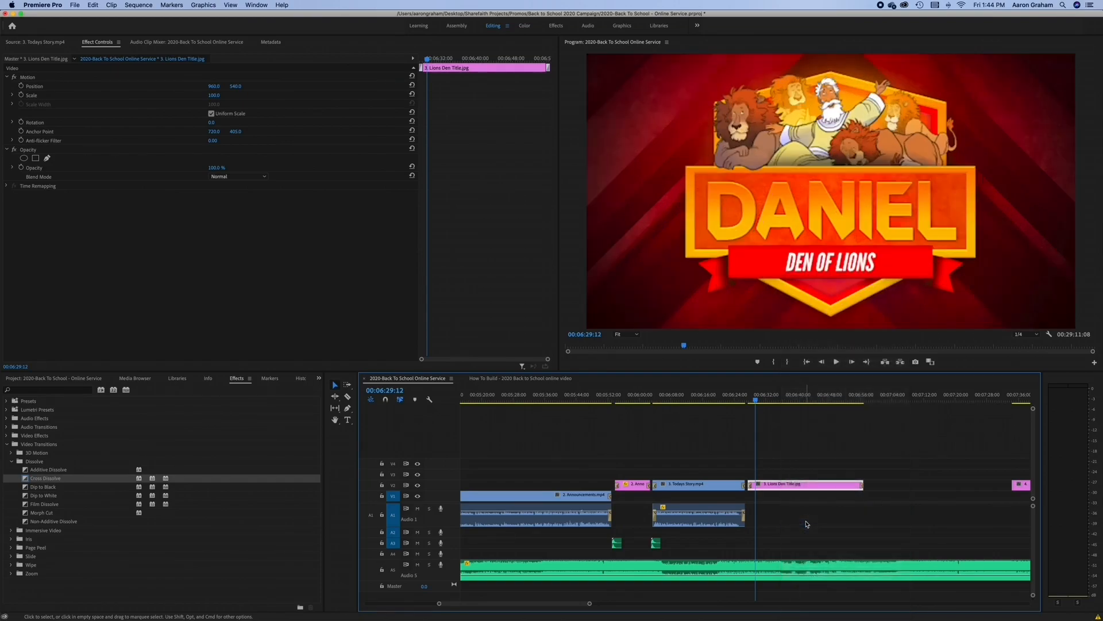
{"action": "right_click", "coordinate": [789, 489]}
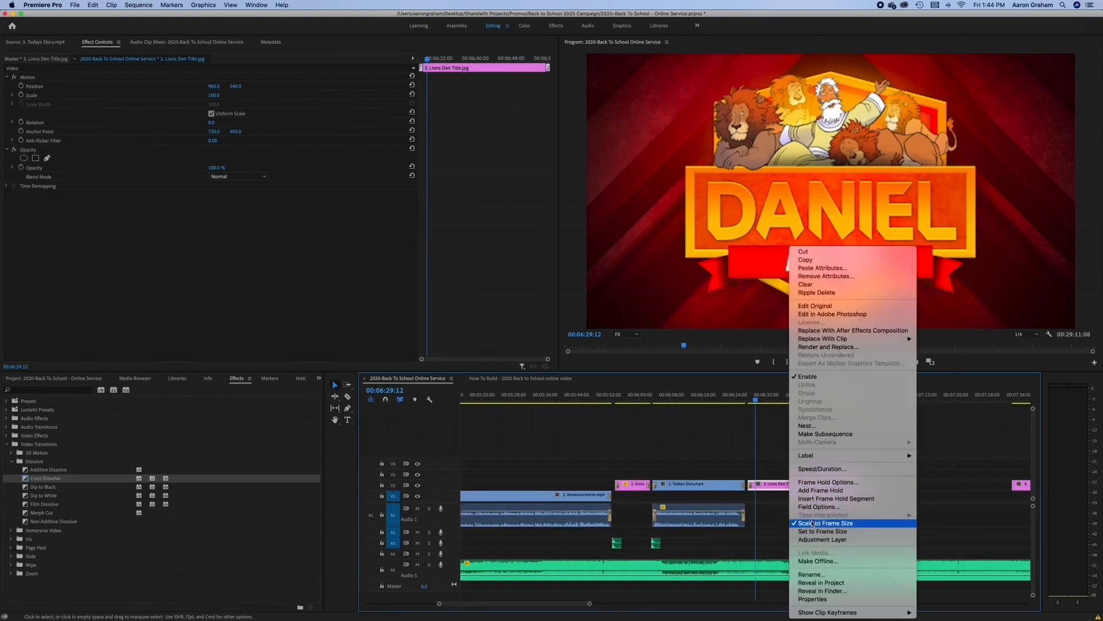
{"action": "left_click", "coordinate": [771, 489]}
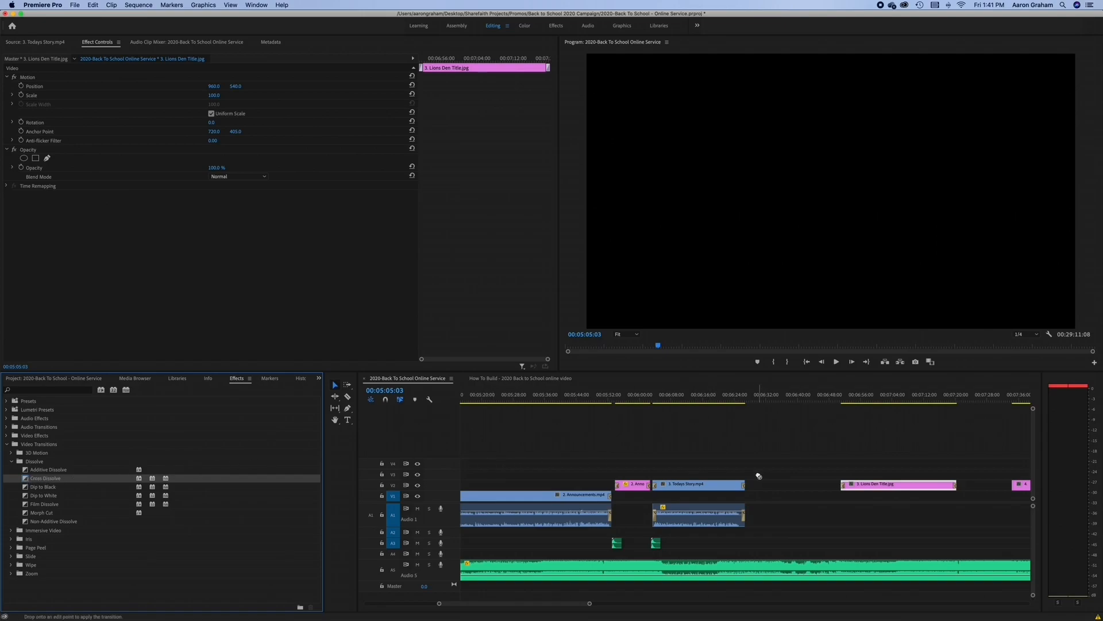
- Apply a Cross Dissolve to the end of 3. Todays Story.mp4 and shorten the 3. Lions Den Title.jpg clip from its end
{"action": "left_click_drag", "start_coordinate": [745, 488], "coordinate": [744, 486]}
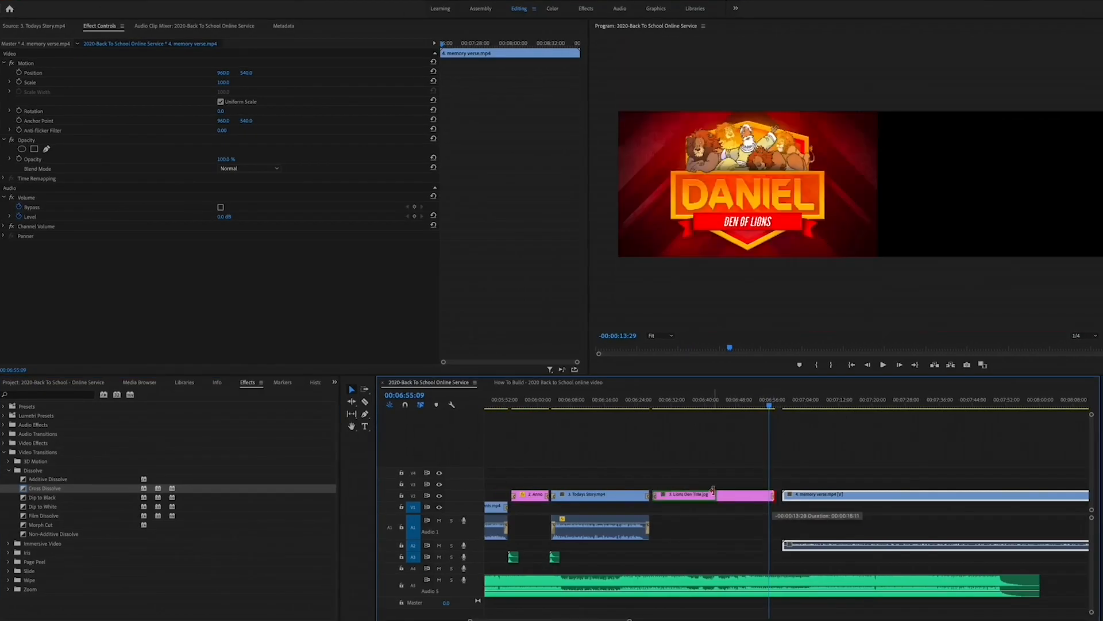
{"action": "left_click_drag", "start_coordinate": [772, 496], "coordinate": [714, 496]}
{"action": "scroll", "coordinate": [713, 460], "scroll_direction": "left", "scroll_amount": 2}
{"action": "left_click", "coordinate": [710, 407]}
- Move the 4. memory verse.mp4 clip up behind the Lions Den title and play back the end of Todays Story
{"action": "scroll", "coordinate": [741, 495], "scroll_direction": "right", "scroll_amount": 2}
{"action": "left_click_drag", "start_coordinate": [830, 498], "coordinate": [755, 498]}
{"action": "scroll", "coordinate": [719, 460], "scroll_direction": "right", "scroll_amount": 2}
{"action": "left_click", "coordinate": [583, 407]}
{"action": "key", "text": "space"}
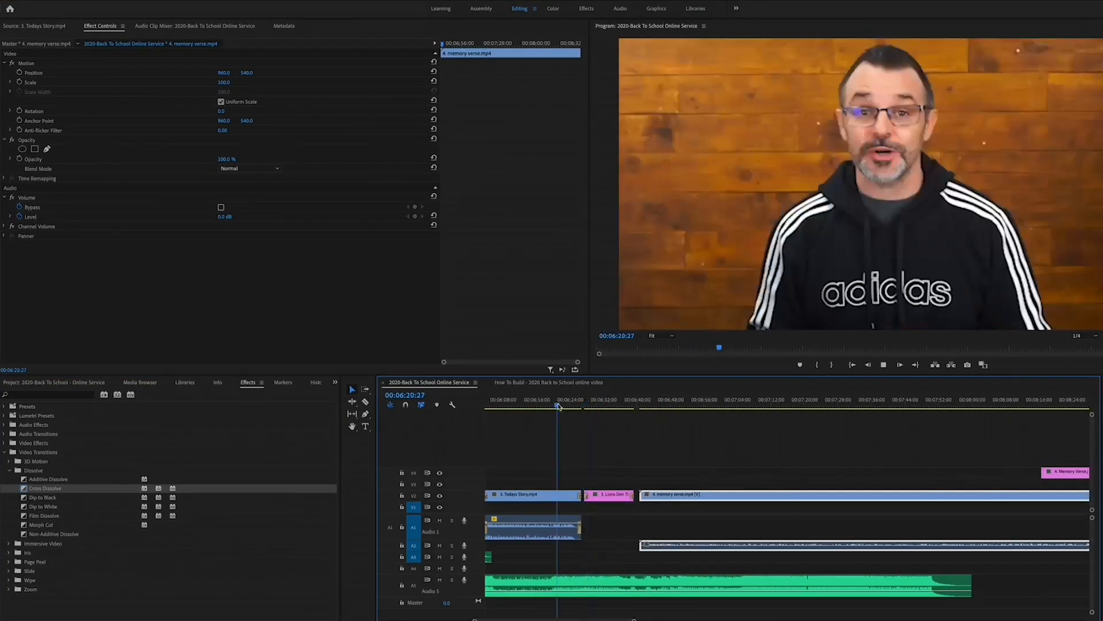
- Copy the short sound effect clip to the start of the 3. Lions Den Title.jpg clip
{"action": "left_click_drag", "start_coordinate": [611, 558], "coordinate": [713, 559]}
{"action": "left_click_drag", "start_coordinate": [706, 404], "coordinate": [721, 405]}
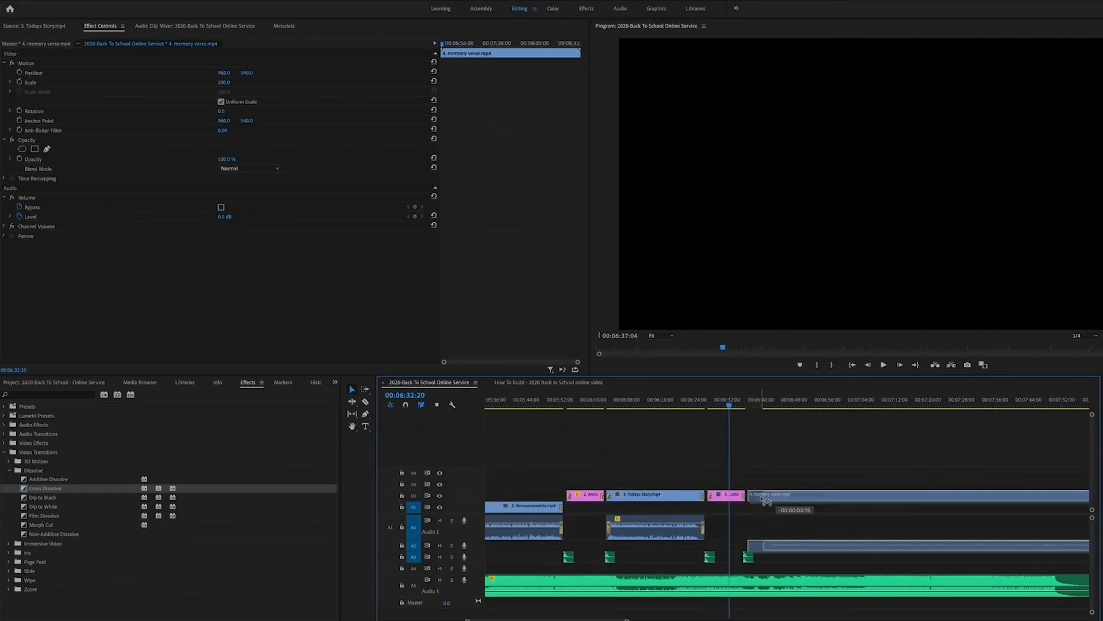
- Trim the start of 4. memory verse.mp4 at about 00:06:37:27 and set its audio level to 4.0 dB
{"action": "left_click_drag", "start_coordinate": [729, 406], "coordinate": [783, 406]}
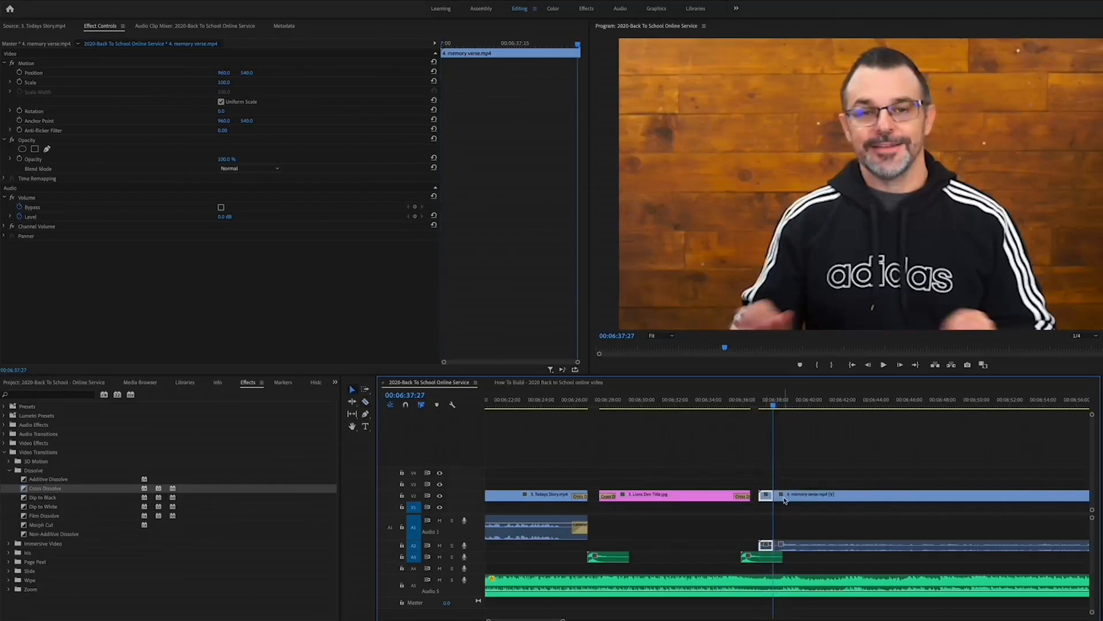
{"action": "right_click", "coordinate": [713, 549]}
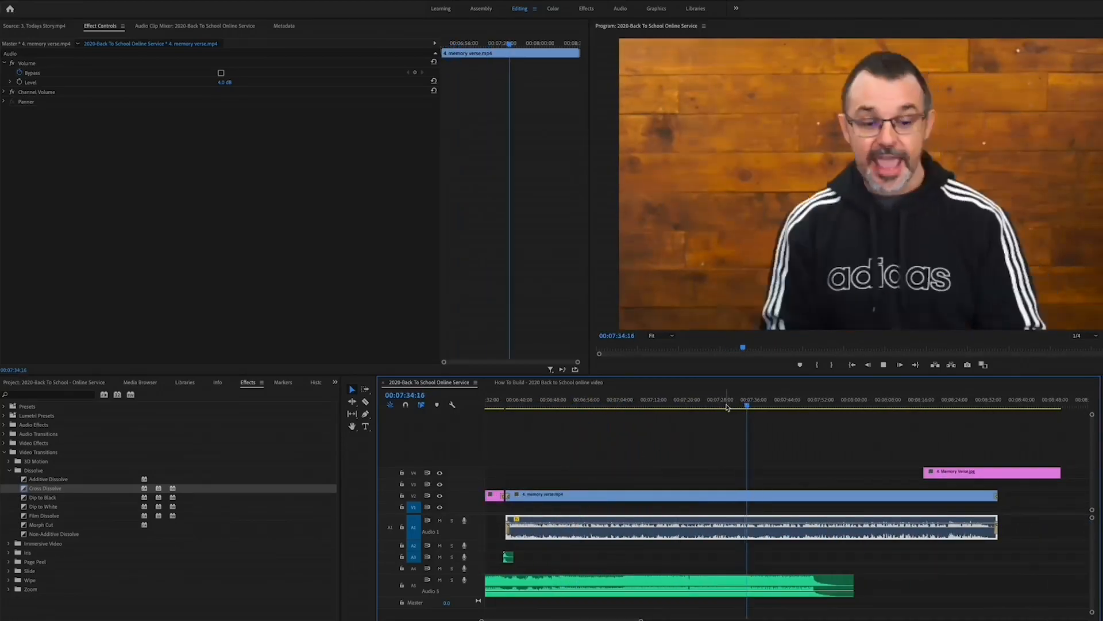
{"action": "left_click", "coordinate": [713, 405]}
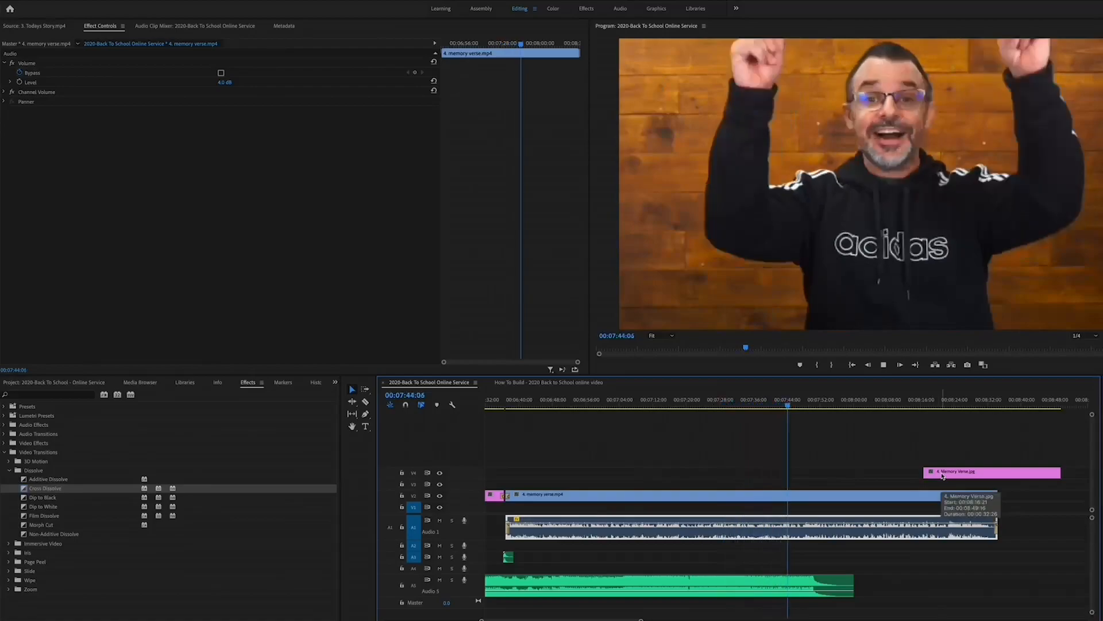
- Move the 4. Memory Verse.jpg slide to the point at about 00:07:01 where the verse is read, checking by playback
{"action": "left_click_drag", "start_coordinate": [945, 471], "coordinate": [649, 474]}
{"action": "left_click", "coordinate": [593, 407]}
{"action": "key", "text": "space"}
- Set the volume level of the Right Here Beside You music under the memory verse to -30 dB
{"action": "left_click", "coordinate": [649, 586]}
{"action": "left_click", "coordinate": [234, 83]}
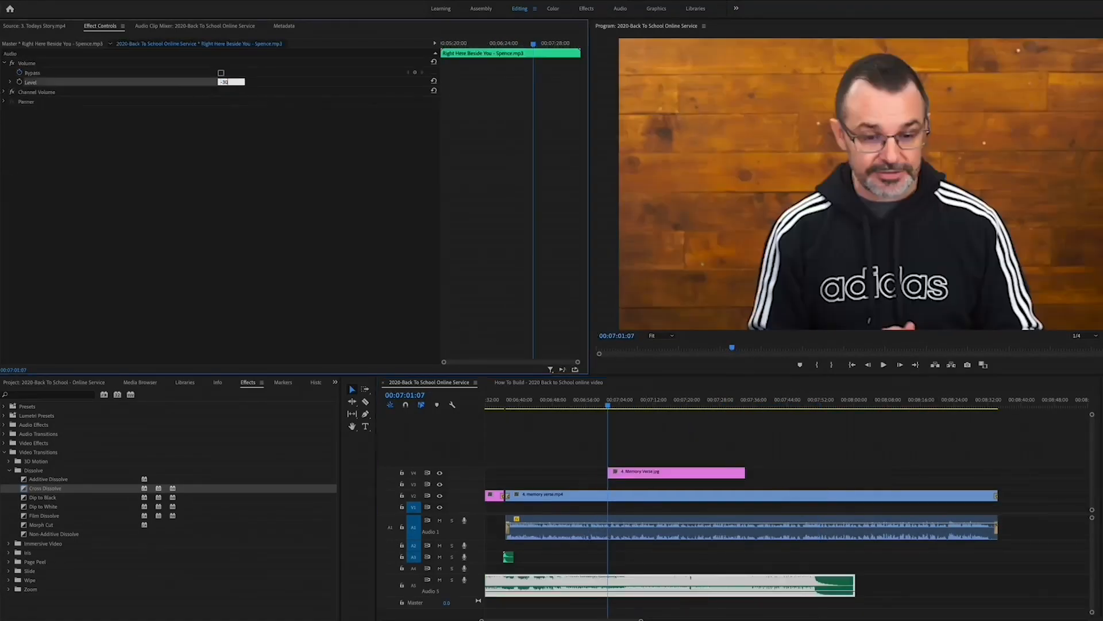
{"action": "key", "text": "Left"}
- Scale 4. Memory Verse.jpg to the frame size and remove the stretch of 4. memory verse.mp4 video beneath it, keeping the audio
{"action": "right_click", "coordinate": [707, 477]}
{"action": "left_click", "coordinate": [772, 546]}
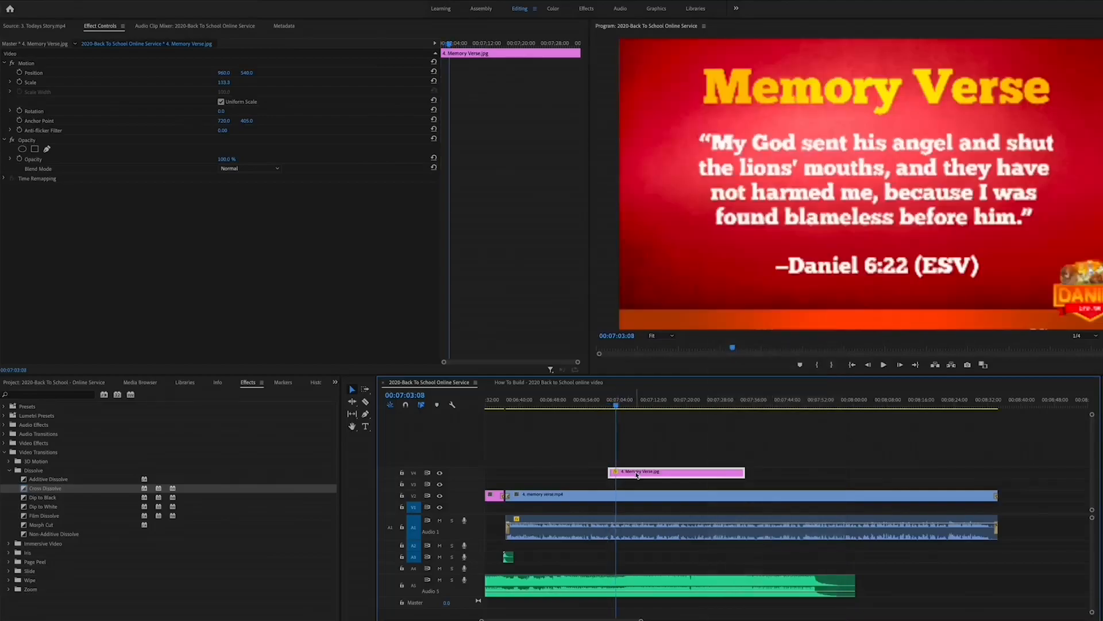
{"action": "left_click", "coordinate": [612, 496]}
{"action": "left_click", "coordinate": [613, 497]}
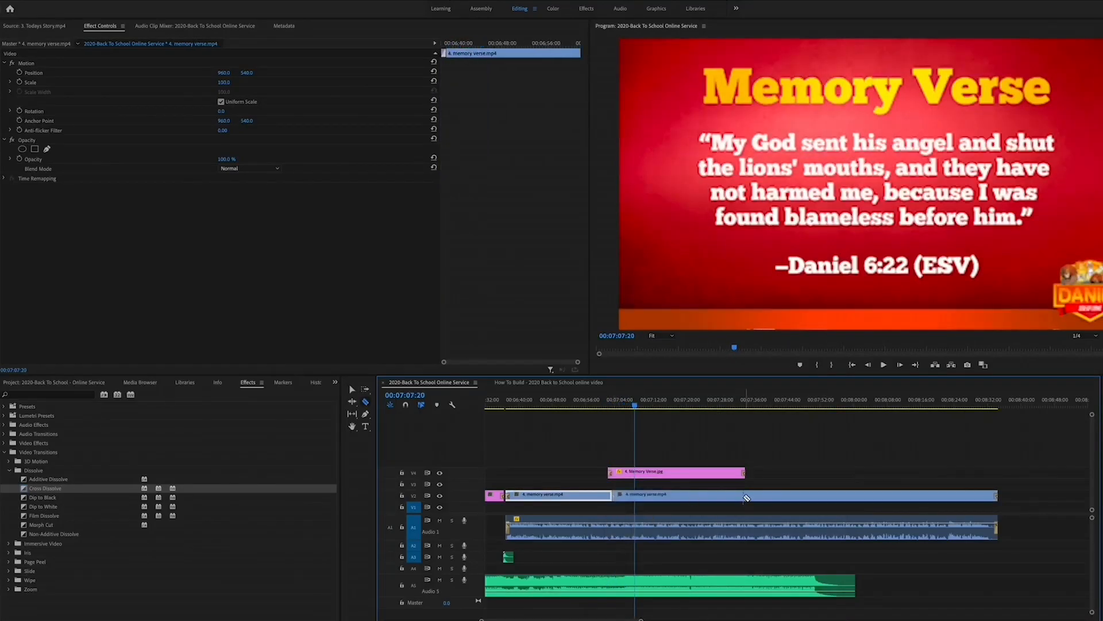
{"action": "left_click", "coordinate": [742, 497]}
{"action": "key", "text": "v"}
{"action": "left_click", "coordinate": [704, 497]}
{"action": "key", "text": "Delete"}
{"action": "left_click", "coordinate": [610, 404]}
{"action": "key", "text": "space"}
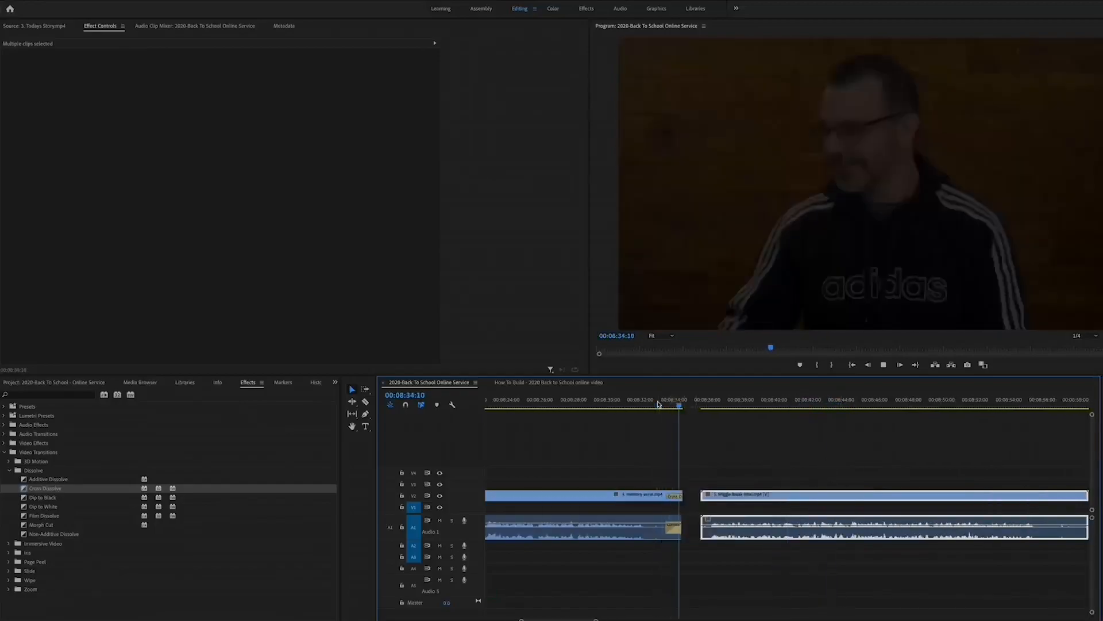
- Close the gap before 5. Wiggle Break Intro.mp4, add Cross Dissolves to its ends and play back the change from the memory verse
{"action": "left_click", "coordinate": [611, 402]}
{"action": "key", "text": "space"}
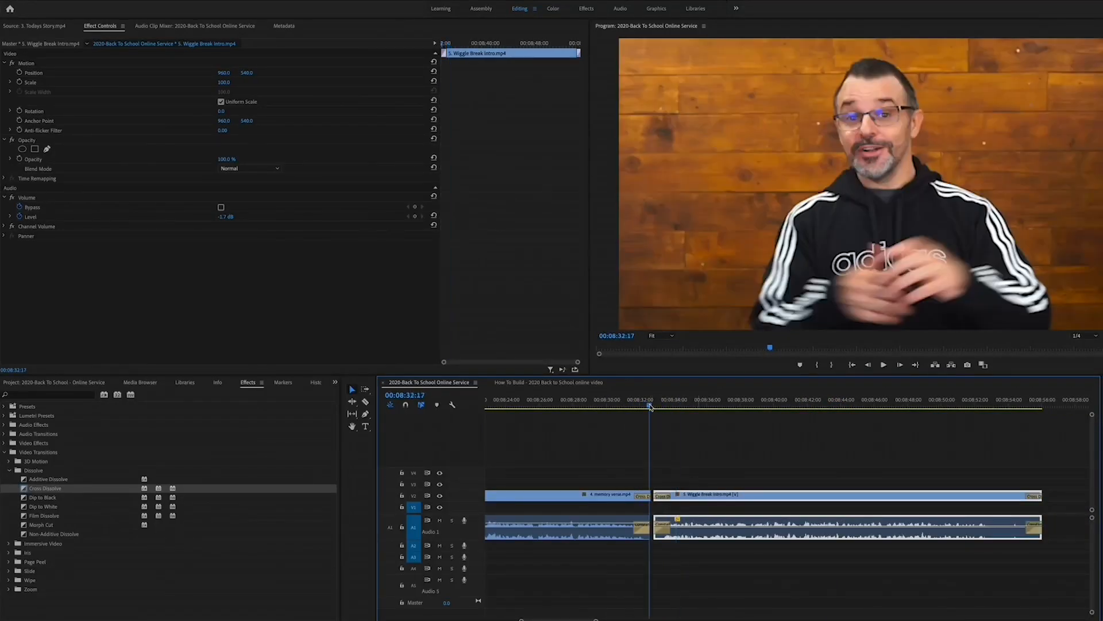
{"action": "left_click_drag", "start_coordinate": [650, 407], "coordinate": [665, 407]}
{"action": "key", "text": "equal"}
{"action": "key", "text": "equal"}
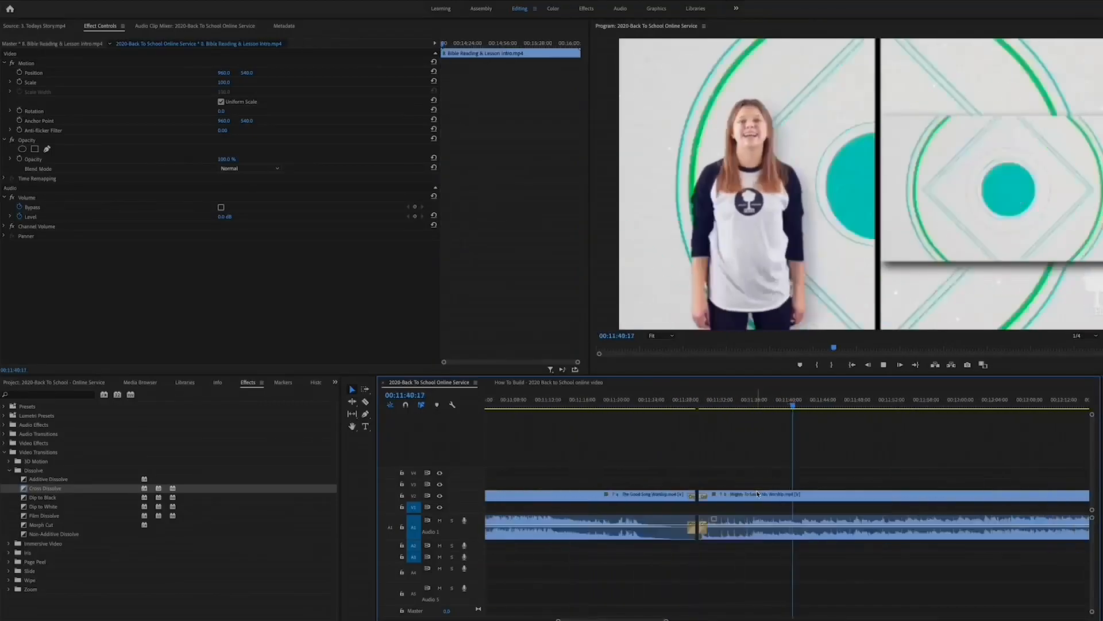
- Move 8. Bible Reading & Lesson Intro.mp4 closer to the end of 7. b - Mighty To Save Kids Worship.mp4 and play the transition
{"action": "left_click_drag", "start_coordinate": [787, 495], "coordinate": [751, 494]}
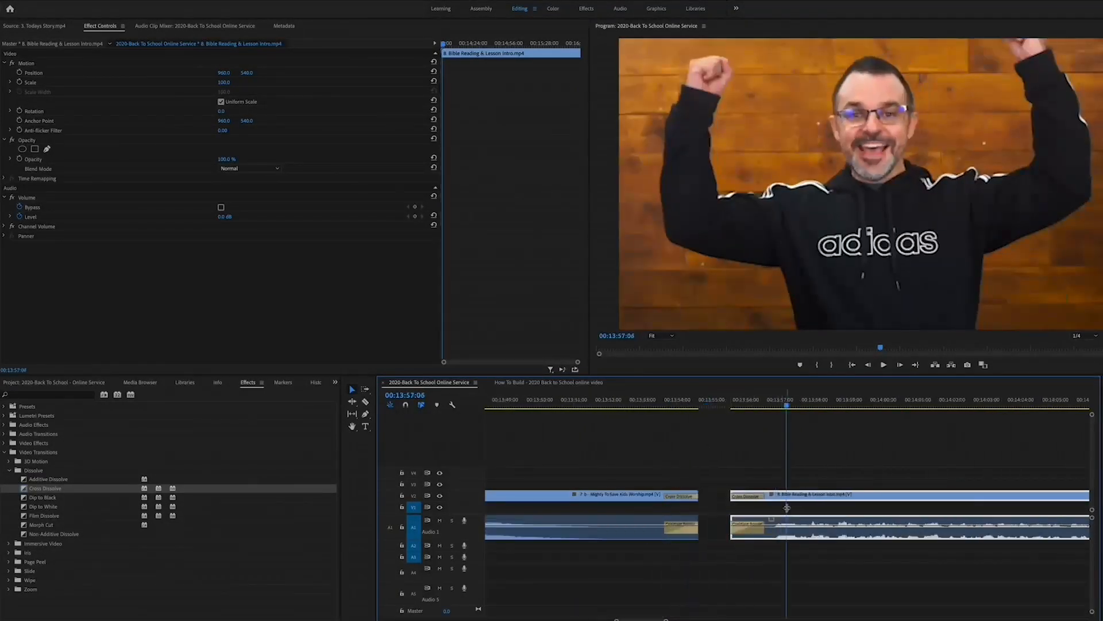
{"action": "left_click_drag", "start_coordinate": [786, 495], "coordinate": [767, 496]}
{"action": "left_click", "coordinate": [690, 406]}
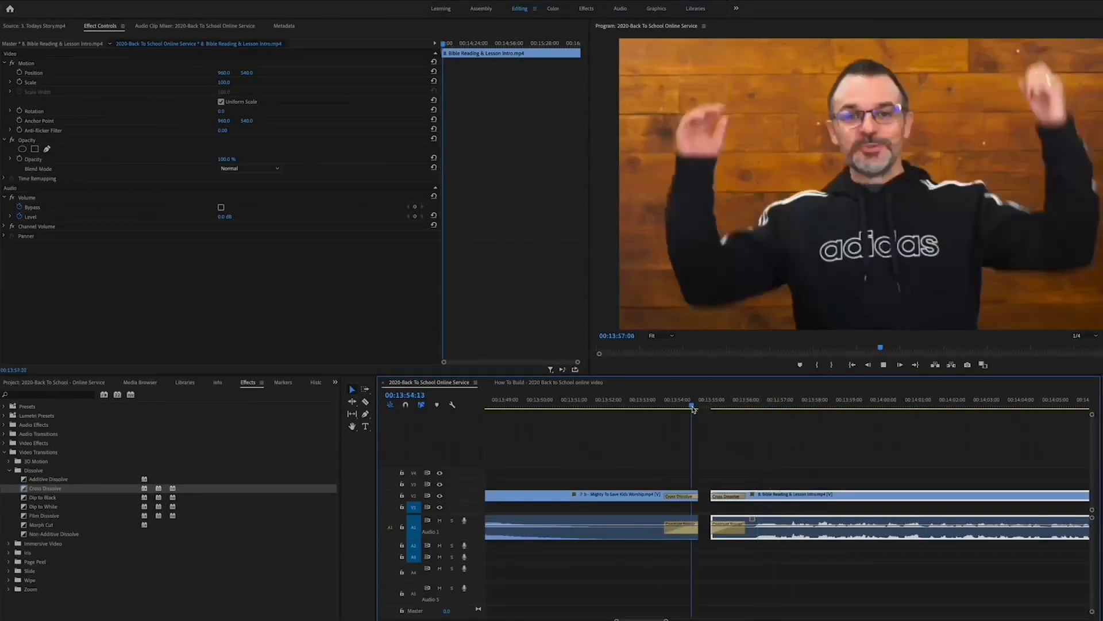
{"action": "key", "text": "space"}
{"action": "left_click", "coordinate": [682, 407]}
{"action": "key", "text": "space"}
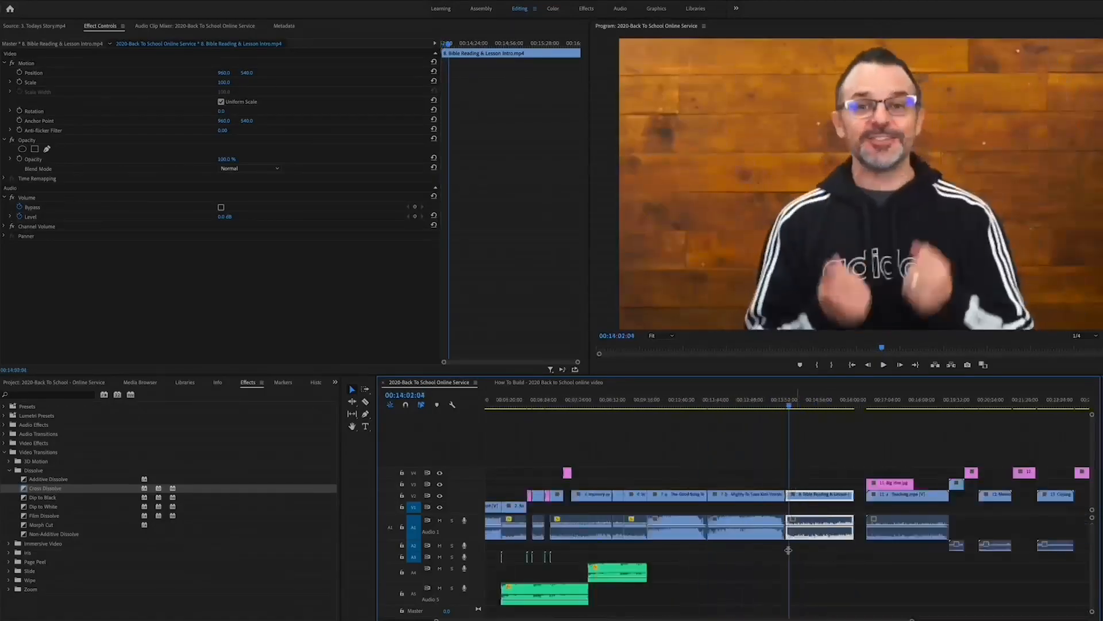
- Copy the Right Here Beside You music under 8. Bible Reading & Lesson Intro.mp4 and trim the end of that clip
{"action": "left_click", "coordinate": [627, 571]}
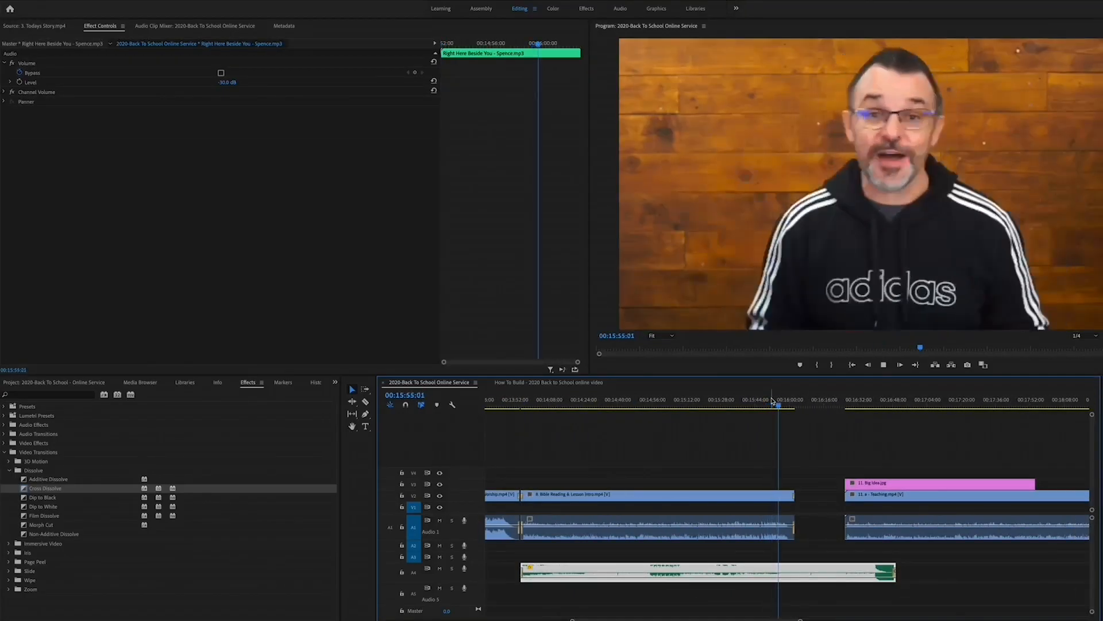
{"action": "key", "text": "space"}
{"action": "key", "text": "equal"}
{"action": "key", "text": "equal"}
{"action": "left_click_drag", "start_coordinate": [799, 495], "coordinate": [773, 495]}
{"action": "left_click", "coordinate": [751, 401]}
{"action": "key", "text": "space"}
{"action": "key", "text": "space"}
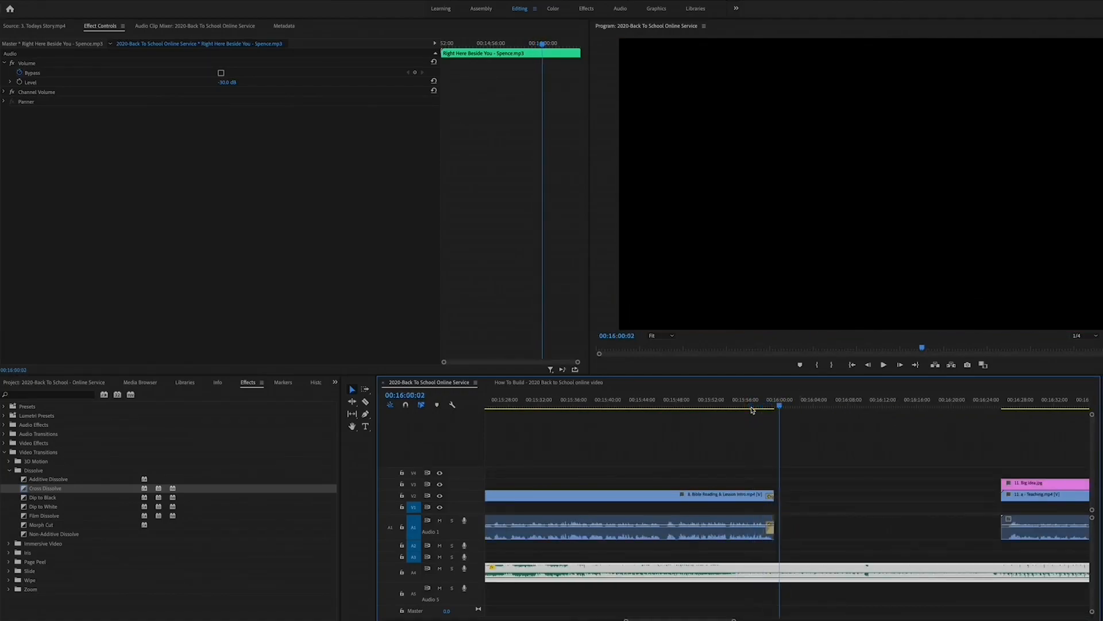
- Place 11. a - Teaching.mp4 after the lesson intro and move 11. b - Big Idea Reading.mp4 down to the first video and audio tracks
{"action": "left_click_drag", "start_coordinate": [1027, 496], "coordinate": [803, 496]}
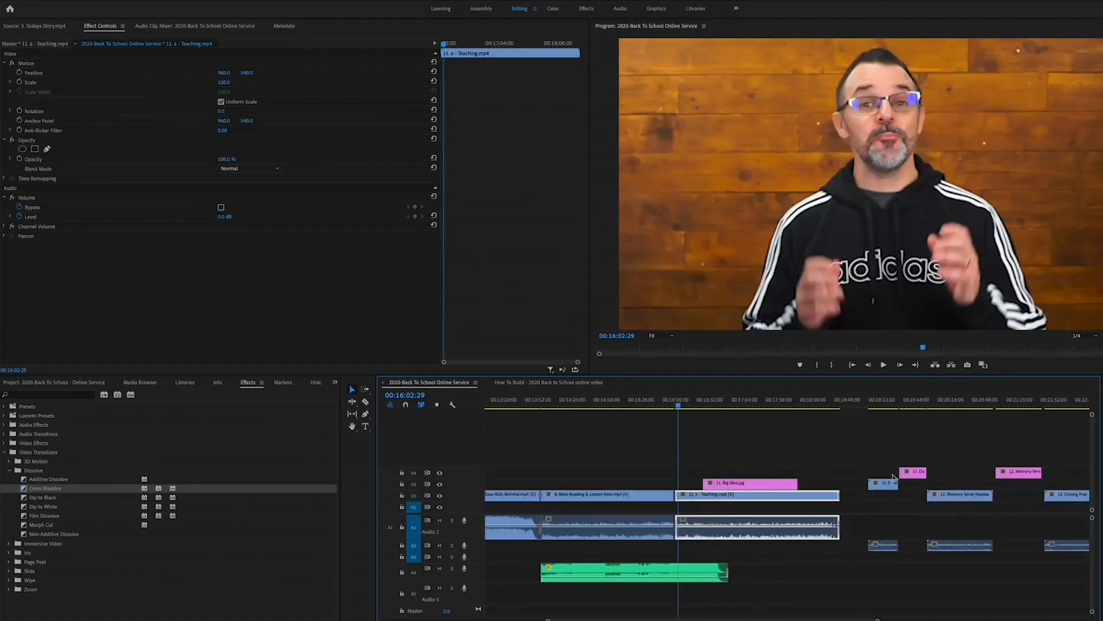
{"action": "left_click_drag", "start_coordinate": [841, 484], "coordinate": [836, 522]}
{"action": "left_click", "coordinate": [833, 403]}
{"action": "key", "text": "space"}
{"action": "key", "text": "space"}
- Check the service run sheet in Google Sheets and locate 10. Daniel 6 Den of Lions.mp4 among the project files
{"action": "key", "text": "super+Tab"}
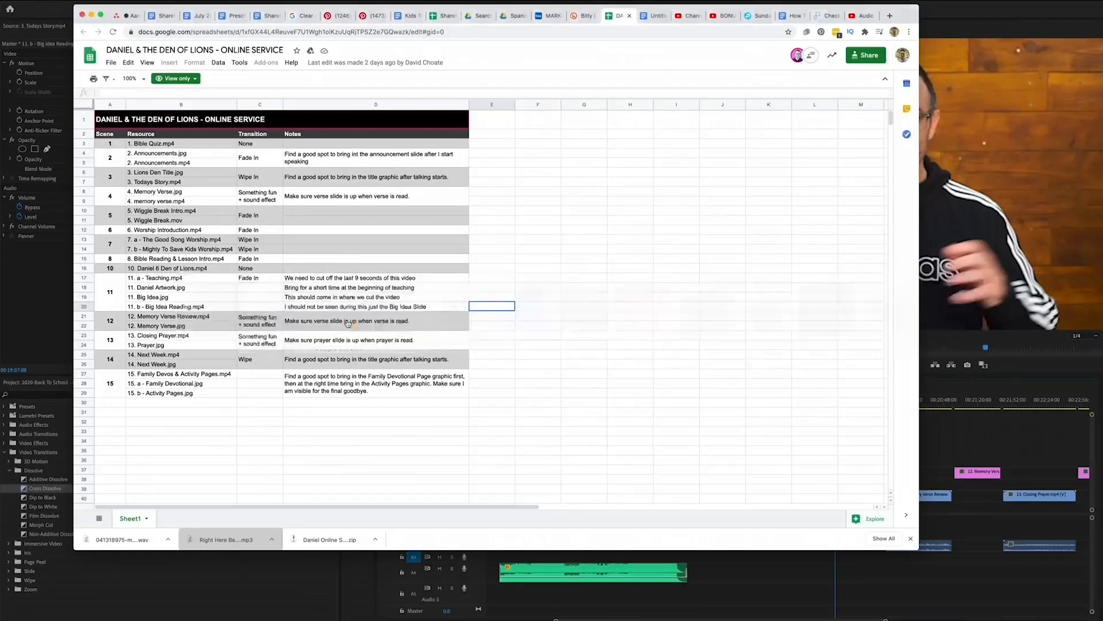
{"action": "left_click", "coordinate": [32, 407]}
{"action": "left_click", "coordinate": [35, 383]}
{"action": "scroll", "coordinate": [88, 525], "scroll_direction": "up", "scroll_amount": 10}
{"action": "left_click", "coordinate": [76, 532]}
{"action": "scroll", "coordinate": [758, 583], "scroll_direction": "right", "scroll_amount": 3}
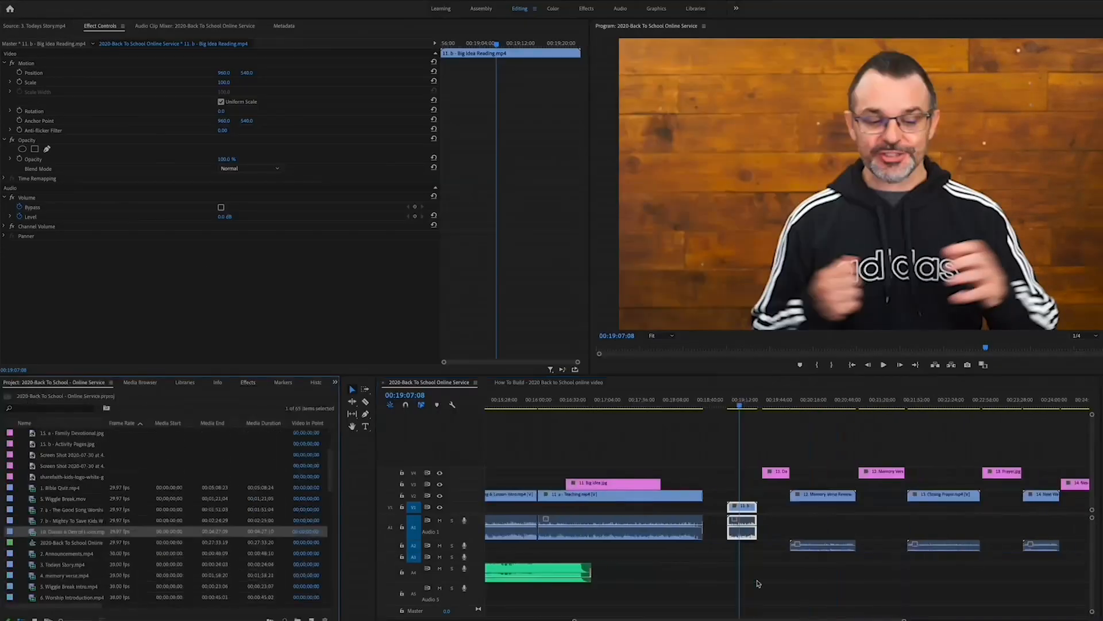
- Shift 11. a - Teaching.mp4 and all following clips later and add 10. Daniel 6 Den of Lions.mp4 in the space before them
{"action": "scroll", "coordinate": [758, 583], "scroll_direction": "left", "scroll_amount": 4}
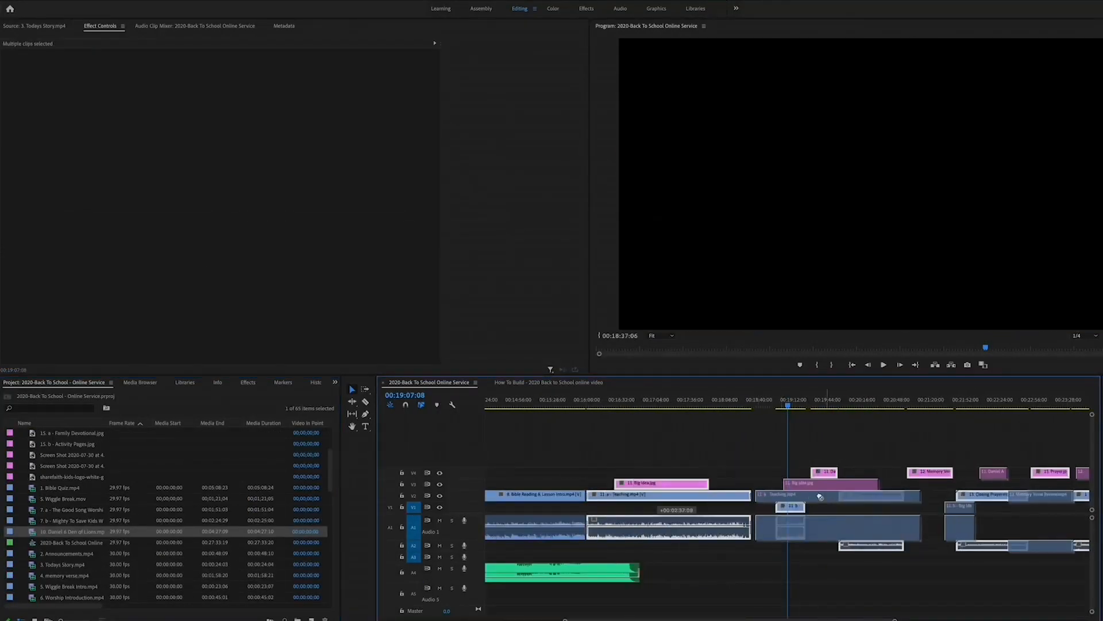
{"action": "left_click_drag", "start_coordinate": [934, 490], "coordinate": [993, 490]}
{"action": "left_click_drag", "start_coordinate": [75, 531], "coordinate": [771, 495]}
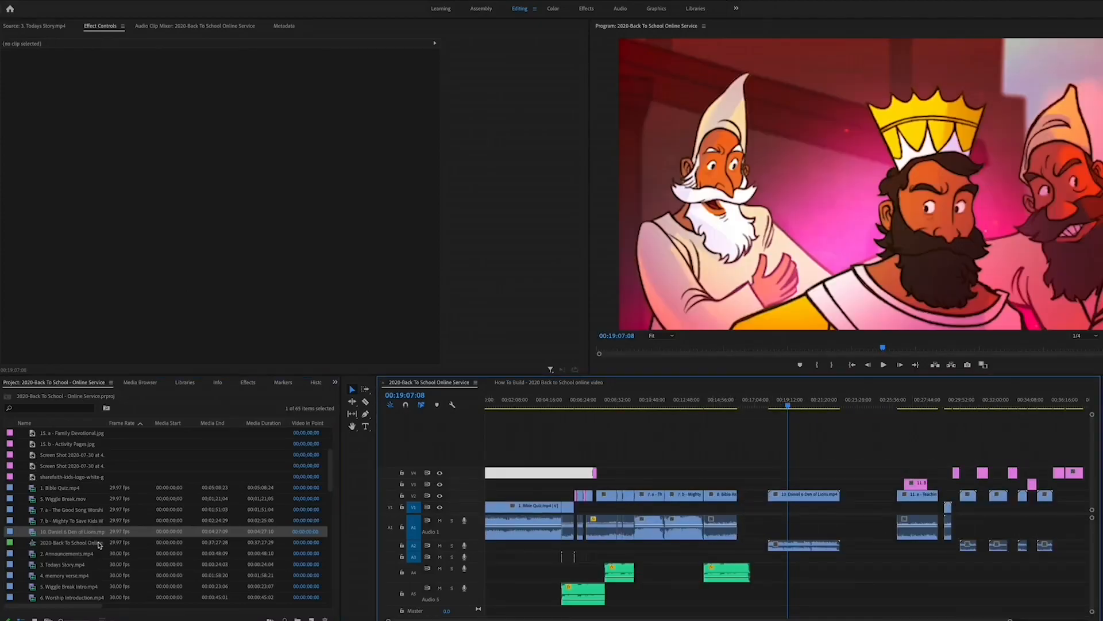
- Search the project files for a resource numbered 9 and compare with the service run sheet in Google Sheets
{"action": "scroll", "coordinate": [100, 543], "scroll_direction": "down", "scroll_amount": 6}
{"action": "left_click", "coordinate": [49, 408]}
{"action": "type", "text": "9"}
{"action": "key", "text": "BackSpace"}
{"action": "scroll", "coordinate": [78, 487], "scroll_direction": "up", "scroll_amount": 7}
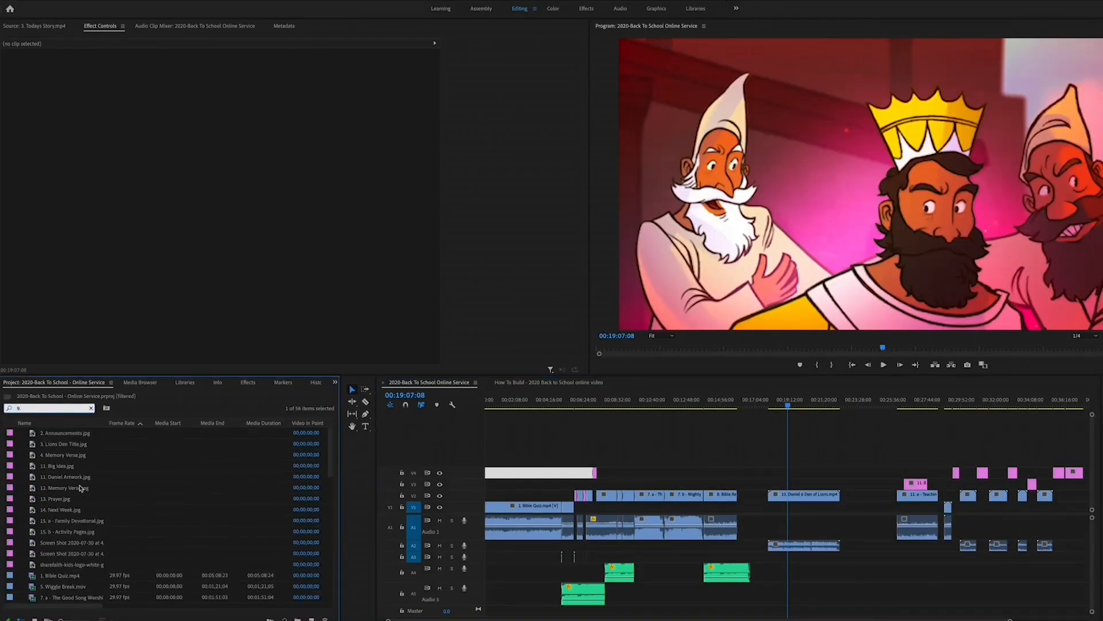
{"action": "scroll", "coordinate": [79, 488], "scroll_direction": "down", "scroll_amount": 2}
{"action": "key", "text": "super+Tab"}
{"action": "key", "text": "super+Tab"}
- Move 10. Daniel 6 Den of Lions.mp4 back to the end of the lesson intro with its audio on the Audio 1 track
{"action": "left_click_drag", "start_coordinate": [813, 545], "coordinate": [782, 532]}
{"action": "key", "text": "equal"}
{"action": "key", "text": "equal"}
{"action": "key", "text": "equal"}
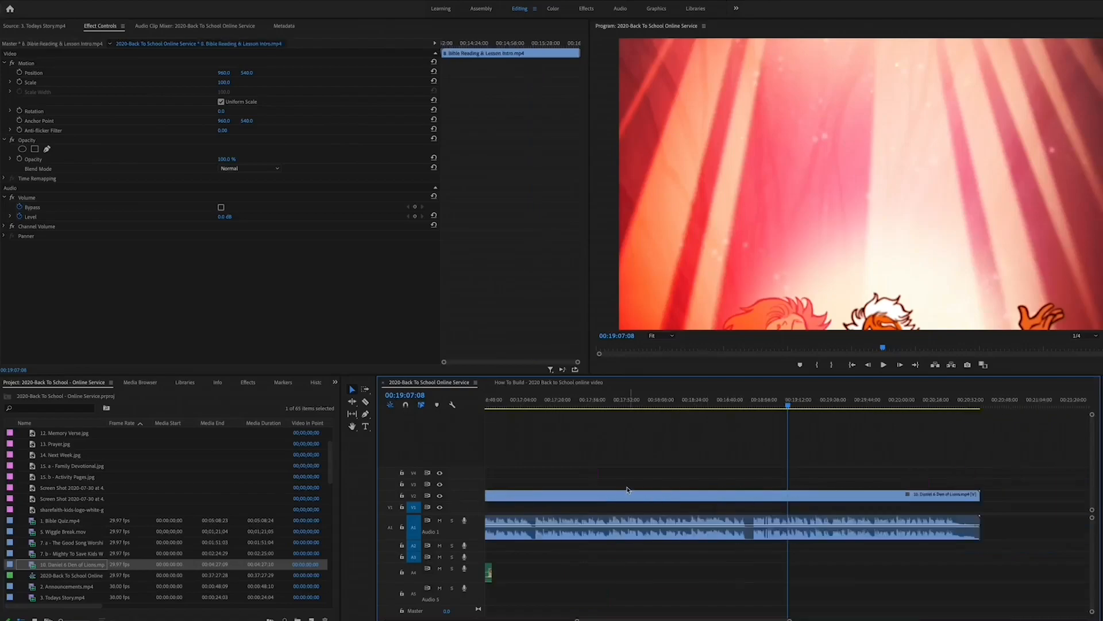
- Shorten the Right Here Beside You music to end with 8. Bible Reading & Lesson Intro.mp4 and play back the ending
{"action": "scroll", "coordinate": [628, 485], "scroll_direction": "left", "scroll_amount": 5}
{"action": "left_click_drag", "start_coordinate": [793, 571], "coordinate": [685, 572]}
{"action": "left_click", "coordinate": [673, 406]}
{"action": "key", "text": "space"}
{"action": "key", "text": "space"}
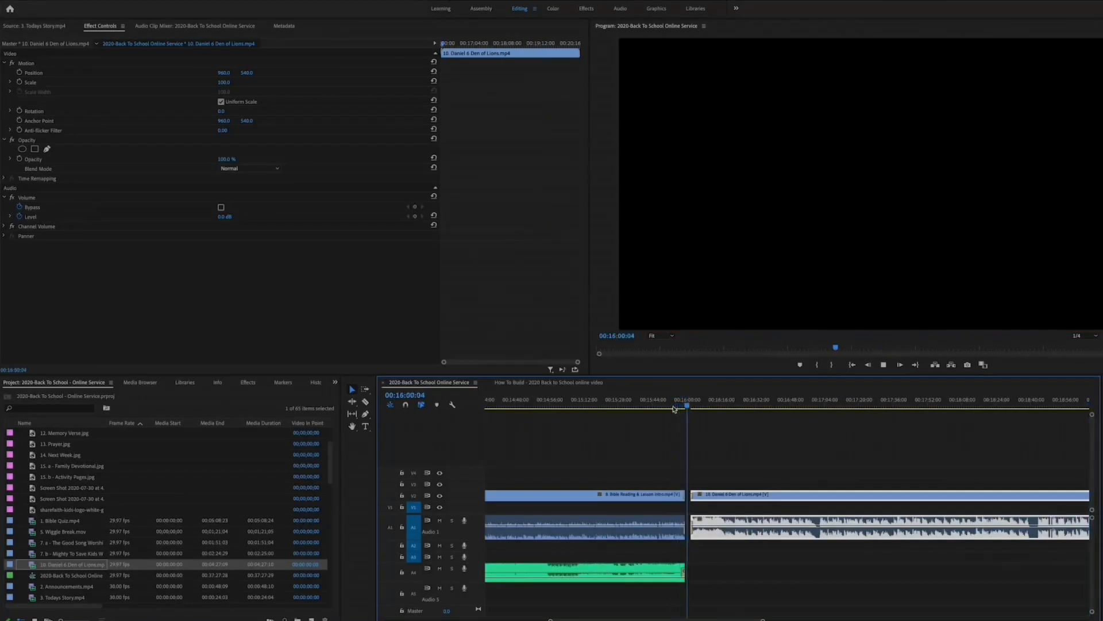
- Apply the default transitions to 10. Daniel 6 Den of Lions.mp4, move it closer to the lesson intro and play the change
{"action": "key", "text": "equal"}
{"action": "key", "text": "equal"}
{"action": "key", "text": "equal"}
{"action": "key", "text": "shift+d"}
{"action": "left_click_drag", "start_coordinate": [868, 498], "coordinate": [837, 498]}
{"action": "left_click", "coordinate": [764, 402]}
{"action": "key", "text": "space"}
{"action": "key", "text": "space"}
- Move 11. a - Teaching.mp4 earlier so it follows shortly after 10. Daniel 6 Den of Lions.mp4
{"action": "key", "text": "minus"}
{"action": "key", "text": "minus"}
{"action": "key", "text": "minus"}
{"action": "key", "text": "minus"}
{"action": "key", "text": "minus"}
{"action": "scroll", "coordinate": [851, 488], "scroll_direction": "right", "scroll_amount": 5}
{"action": "left_click_drag", "start_coordinate": [950, 498], "coordinate": [783, 500]}
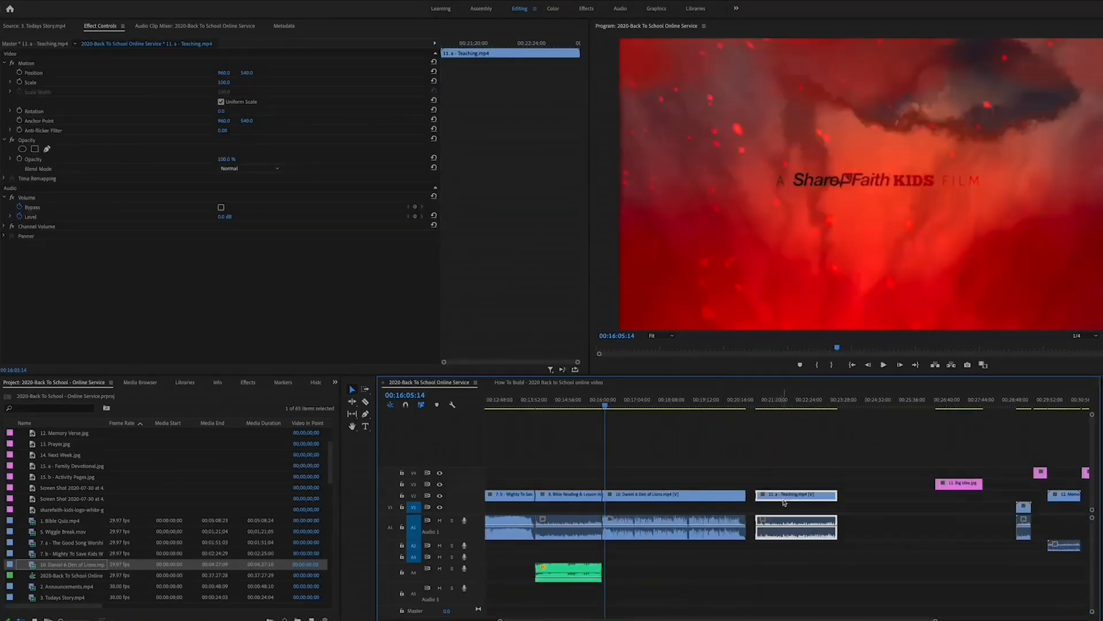
- Check the scene 11 notes in the Google Sheets run sheet and move 11. Daniel Artwork.jpg back near the end of the teaching clip
{"action": "key", "text": "super+Tab"}
{"action": "key", "text": "super+Tab"}
{"action": "left_click_drag", "start_coordinate": [1036, 472], "coordinate": [1005, 473]}
{"action": "key", "text": "super+Tab"}
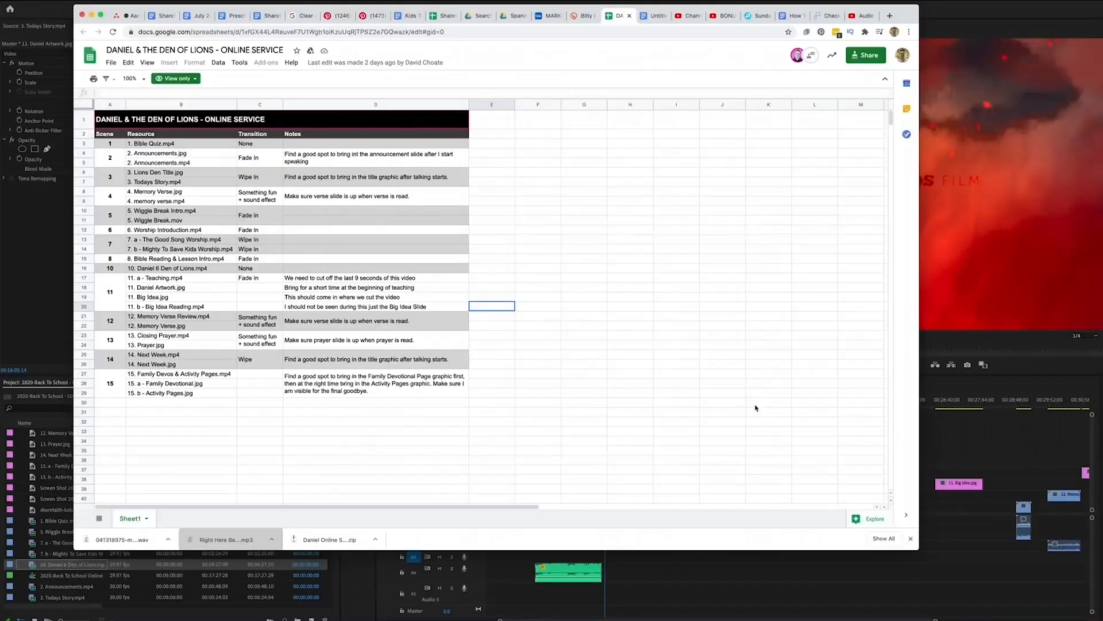
{"action": "key", "text": "super+Tab"}
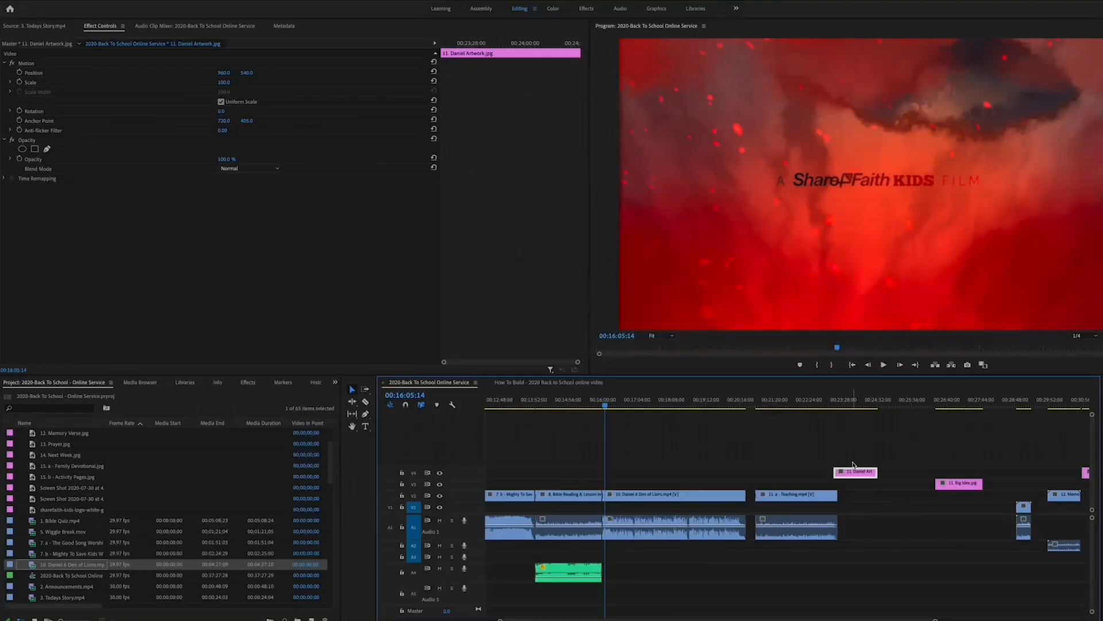
{"action": "key", "text": "super+Tab"}
{"action": "key", "text": "super+Tab"}
- Move 11. Big Idea.jpg over the end of 11. a - Teaching.mp4 and scale it to the frame size
{"action": "left_click_drag", "start_coordinate": [949, 484], "coordinate": [825, 484]}
{"action": "key", "text": "equal"}
{"action": "scroll", "coordinate": [825, 485], "scroll_direction": "right", "scroll_amount": 5}
{"action": "scroll", "coordinate": [825, 484], "scroll_direction": "right", "scroll_amount": 5}
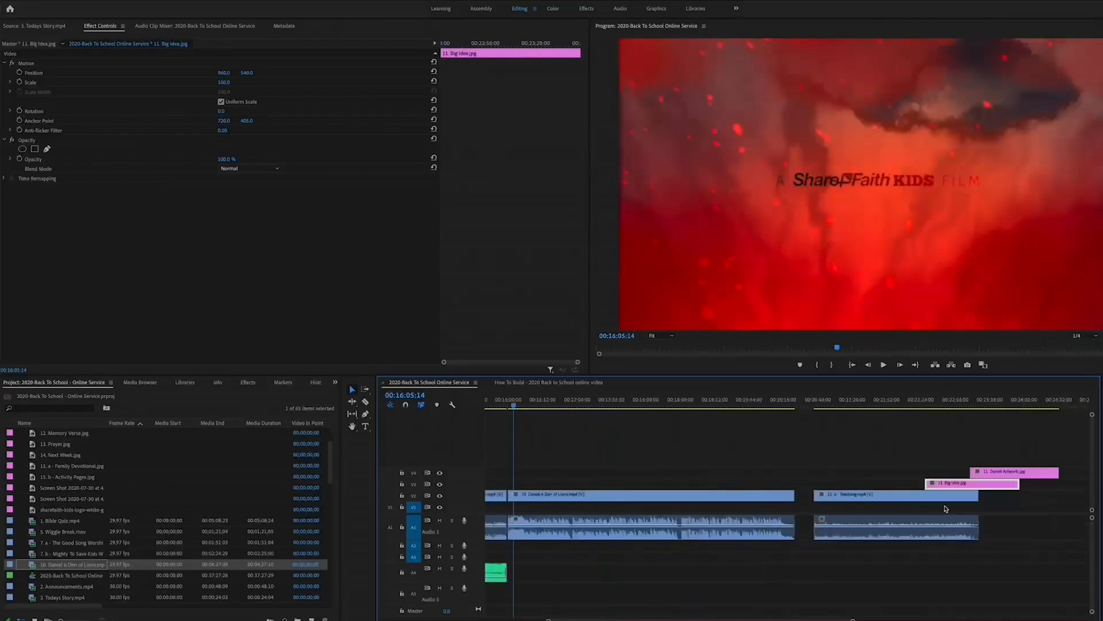
{"action": "left_click", "coordinate": [735, 403]}
{"action": "right_click", "coordinate": [760, 483]}
{"action": "left_click", "coordinate": [807, 535]}
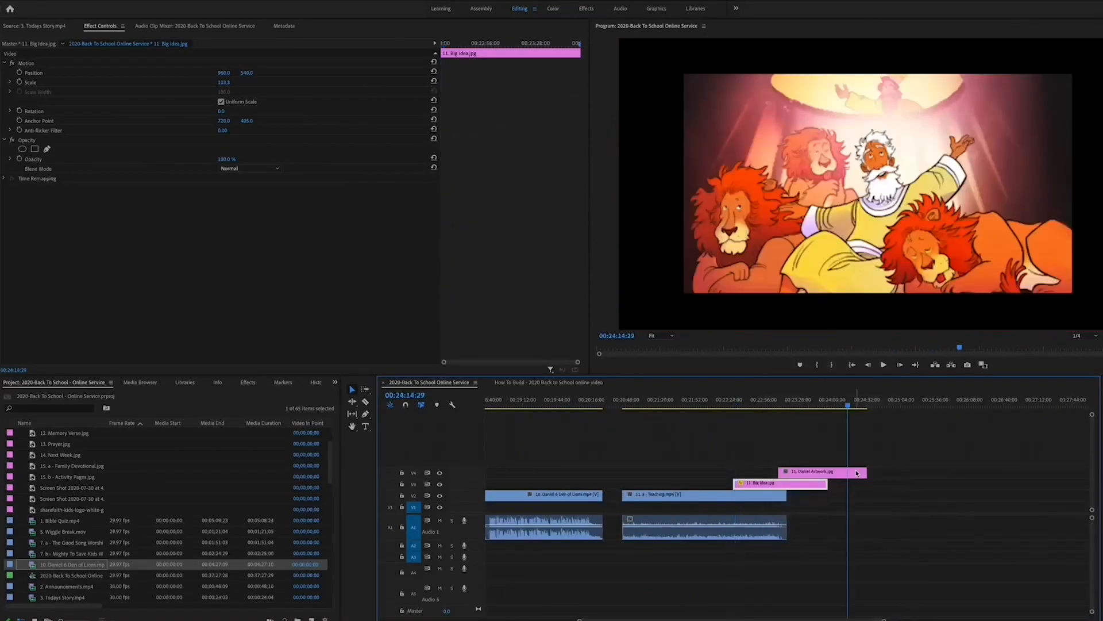
- Move 11. a - Teaching.mp4 with its two slides up to the end of 10. Daniel 6 Den of Lions.mp4 and play the transition
{"action": "left_click", "coordinate": [707, 406]}
{"action": "left_click_drag", "start_coordinate": [892, 444], "coordinate": [770, 528]}
{"action": "left_click_drag", "start_coordinate": [770, 528], "coordinate": [754, 528]}
{"action": "key", "text": "equal"}
{"action": "key", "text": "equal"}
{"action": "scroll", "coordinate": [754, 528], "scroll_direction": "left", "scroll_amount": 5}
{"action": "left_click_drag", "start_coordinate": [667, 527], "coordinate": [662, 527]}
{"action": "left_click", "coordinate": [622, 404]}
{"action": "key", "text": "space"}
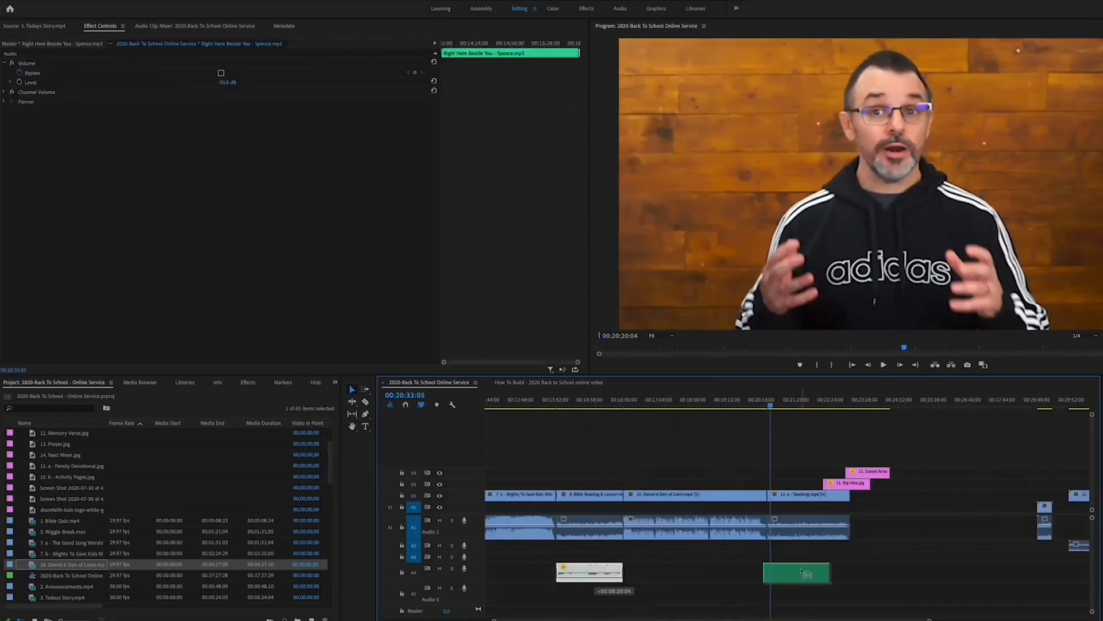
- Copy the Right Here Beside You music to the start of 11. a - Teaching.mp4 and check the sound against the preceding film
{"action": "left_click_drag", "start_coordinate": [699, 572], "coordinate": [750, 572]}
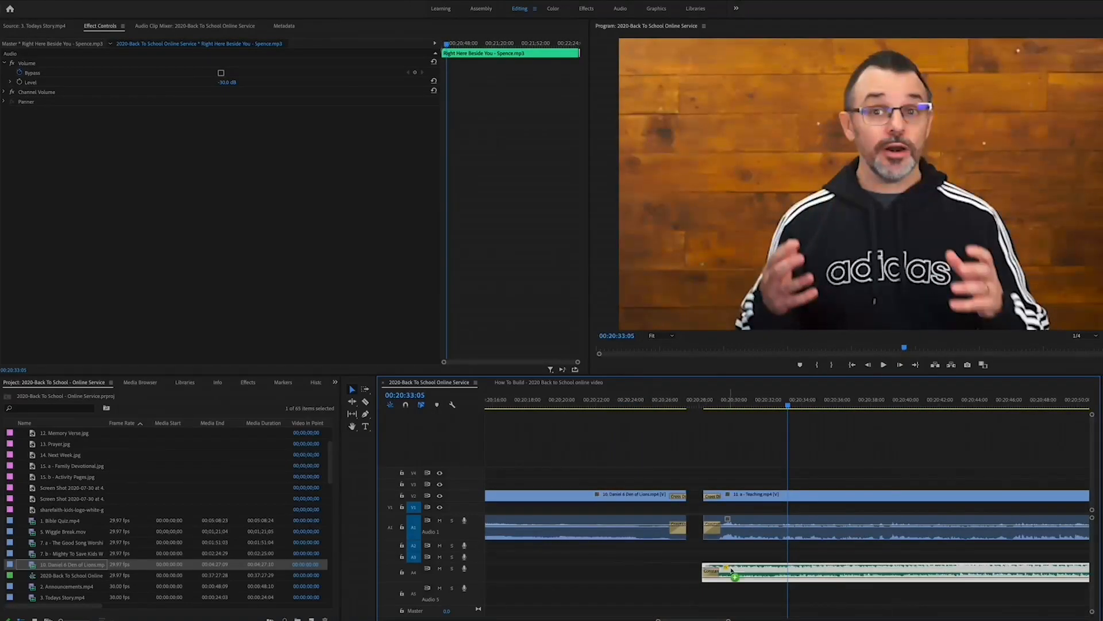
{"action": "key", "text": "space"}
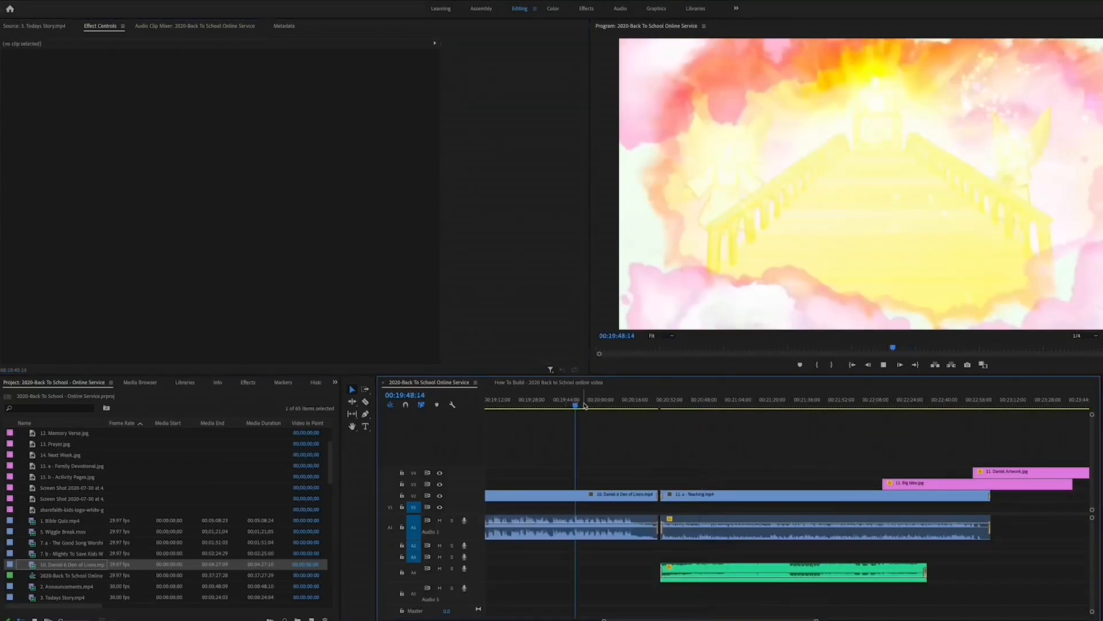
{"action": "left_click", "coordinate": [635, 538]}
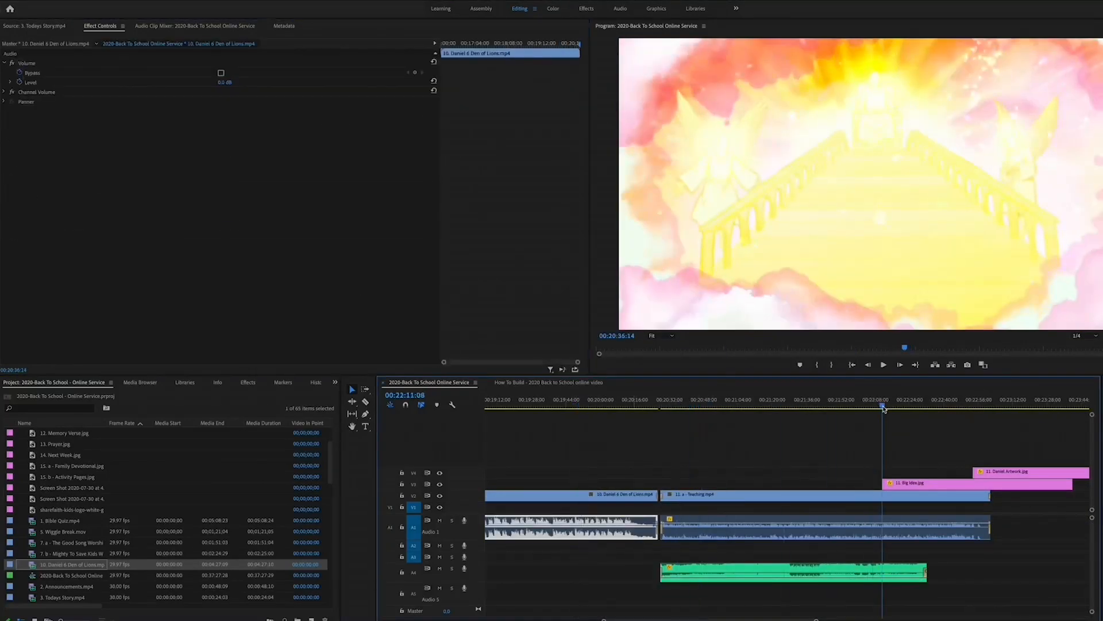
- Move 11. Big Idea.jpg to about 00:22:45 and trim the end of the 11. a - Teaching.mp4 video and audio around it
{"action": "key", "text": "space"}
{"action": "scroll", "coordinate": [851, 442], "scroll_direction": "right", "scroll_amount": 3}
{"action": "left_click", "coordinate": [850, 483]}
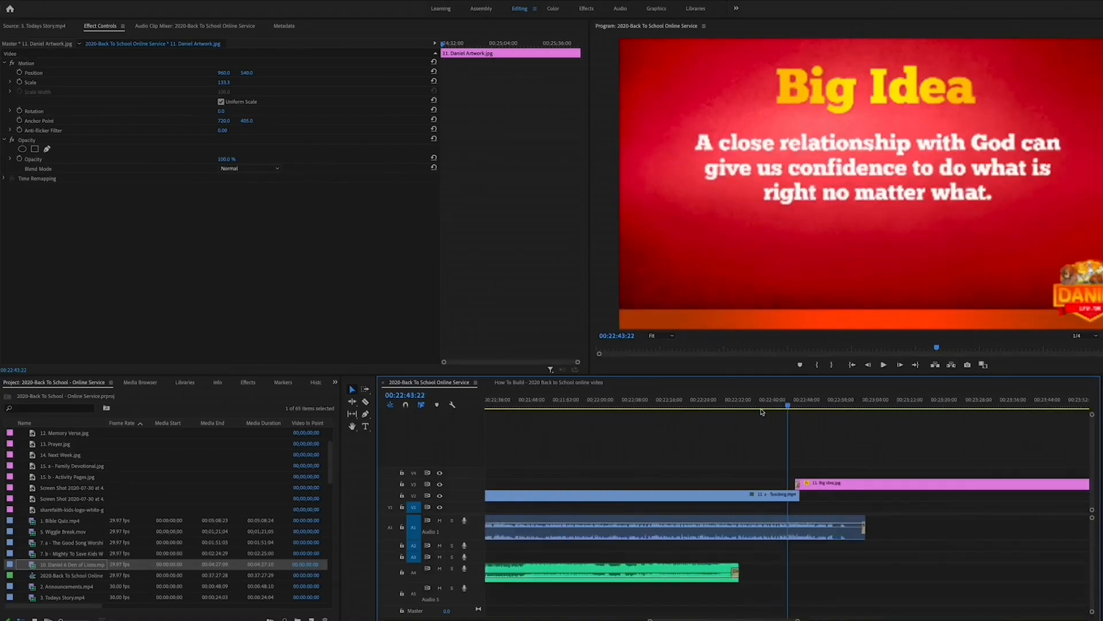
{"action": "key", "text": "space"}
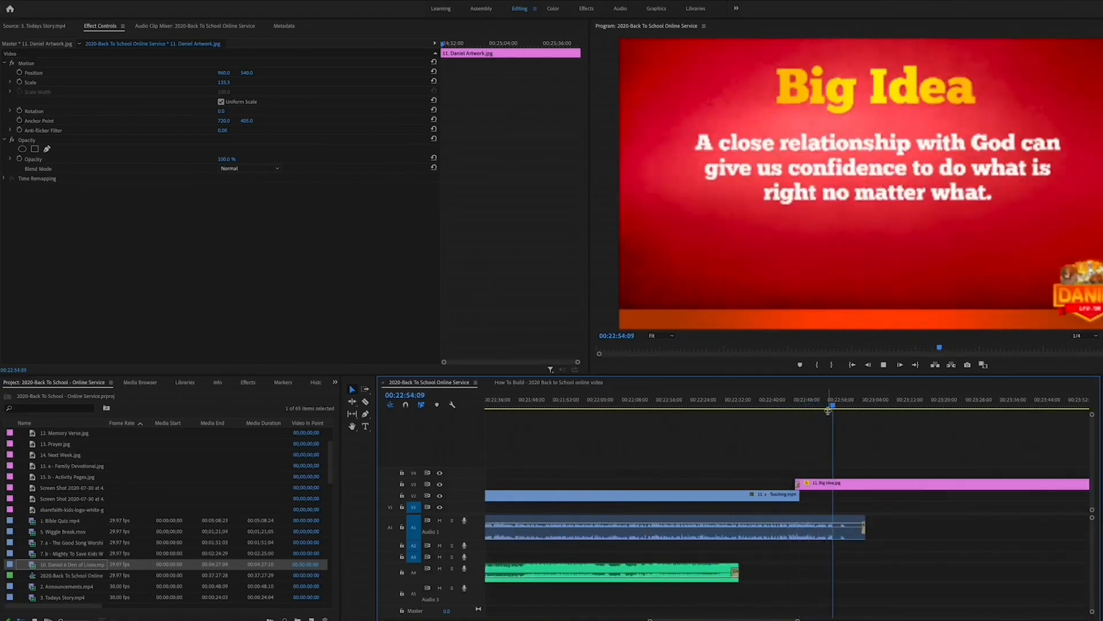
{"action": "left_click_drag", "start_coordinate": [836, 522], "coordinate": [833, 522]}
{"action": "key", "text": "space"}
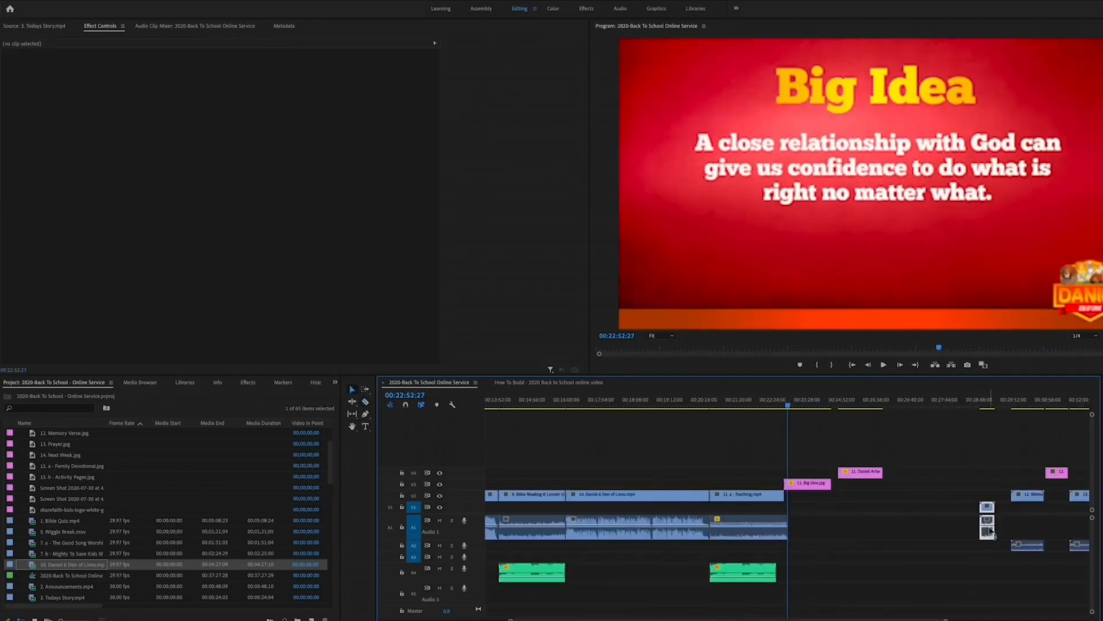
- Move 11. Daniel Artwork.jpg to start at about 00:20:43 over 11. a - Teaching.mp4 and play from there
{"action": "key", "text": "super+Tab"}
{"action": "key", "text": "super+Tab"}
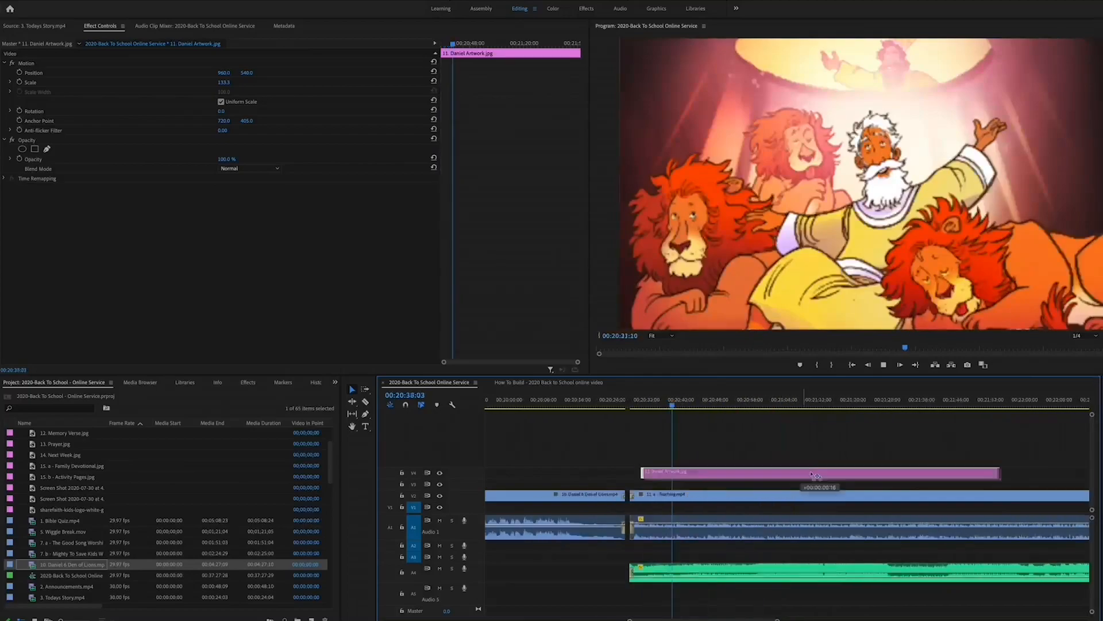
{"action": "left_click_drag", "start_coordinate": [673, 473], "coordinate": [722, 472]}
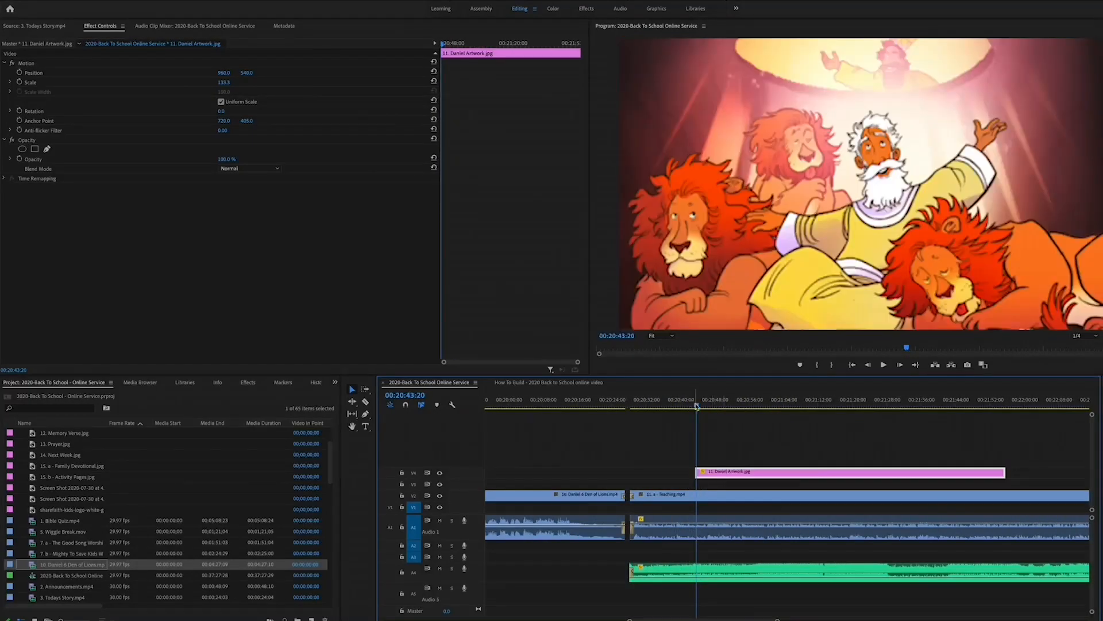
{"action": "left_click", "coordinate": [690, 407]}
{"action": "key", "text": "space"}
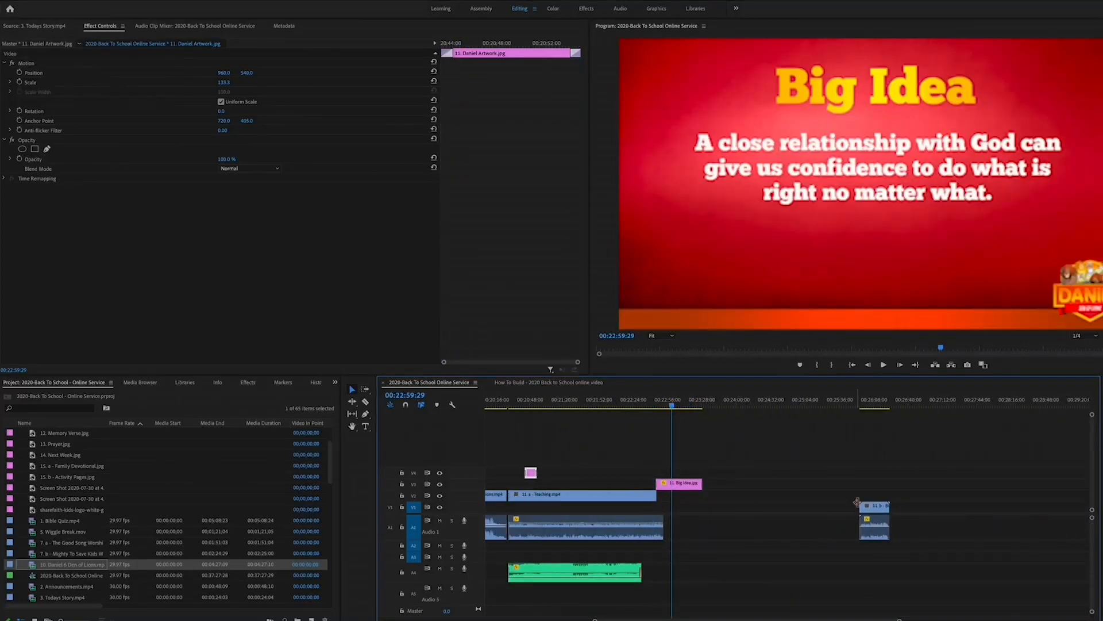
- Move 11. b - Big Idea Reading.mp4 to about 00:22:58 under 11. Big Idea.jpg and trim the slide's end to match it
{"action": "left_click_drag", "start_coordinate": [885, 509], "coordinate": [733, 513]}
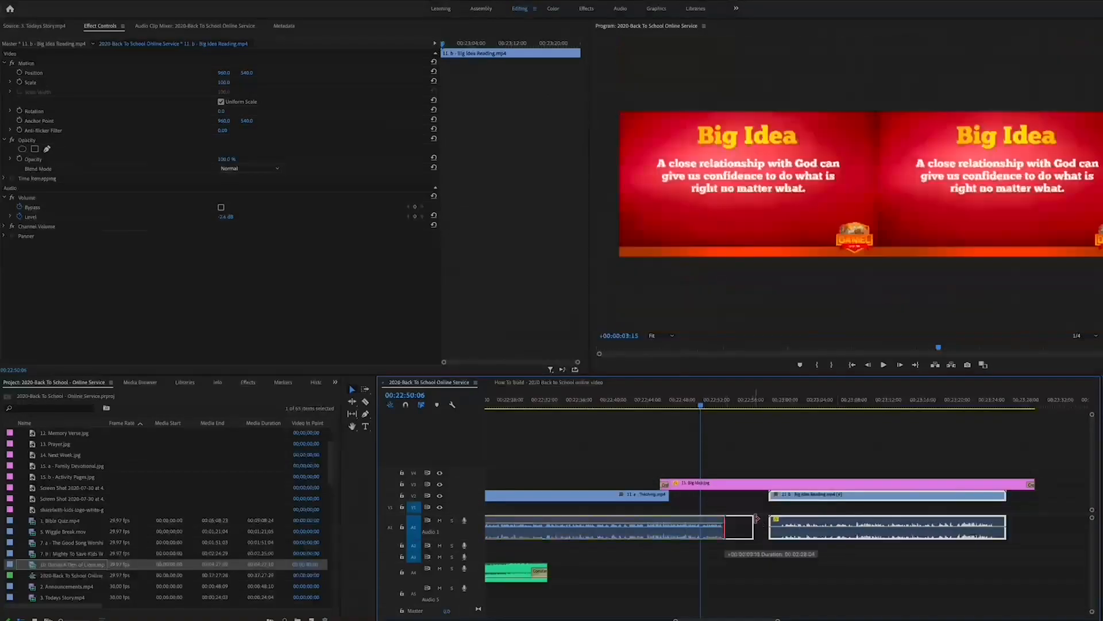
{"action": "left_click_drag", "start_coordinate": [801, 523], "coordinate": [786, 496]}
{"action": "left_click", "coordinate": [797, 496], "text": "shift"}
{"action": "left_click", "coordinate": [770, 404]}
{"action": "left_click_drag", "start_coordinate": [1033, 484], "coordinate": [1006, 485]}
- Set the 11. b - Big Idea Reading.mp4 audio level to 6 dB and extend the Right Here Beside You music under it
{"action": "key", "text": "space"}
{"action": "key", "text": "space"}
{"action": "left_click", "coordinate": [979, 526]}
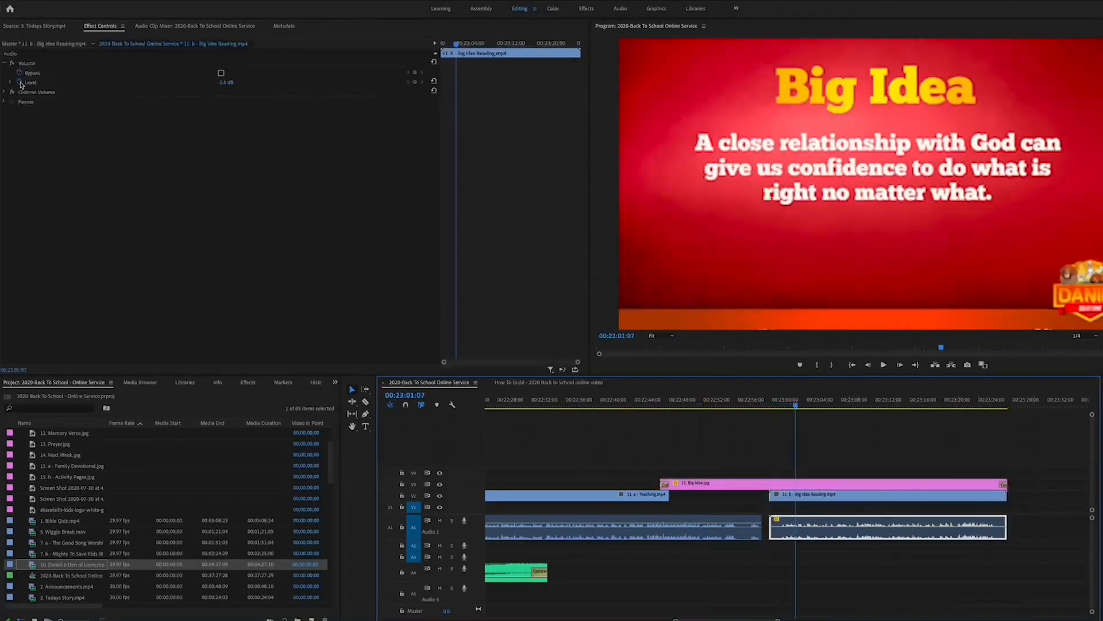
{"action": "left_click_drag", "start_coordinate": [546, 573], "coordinate": [980, 578]}
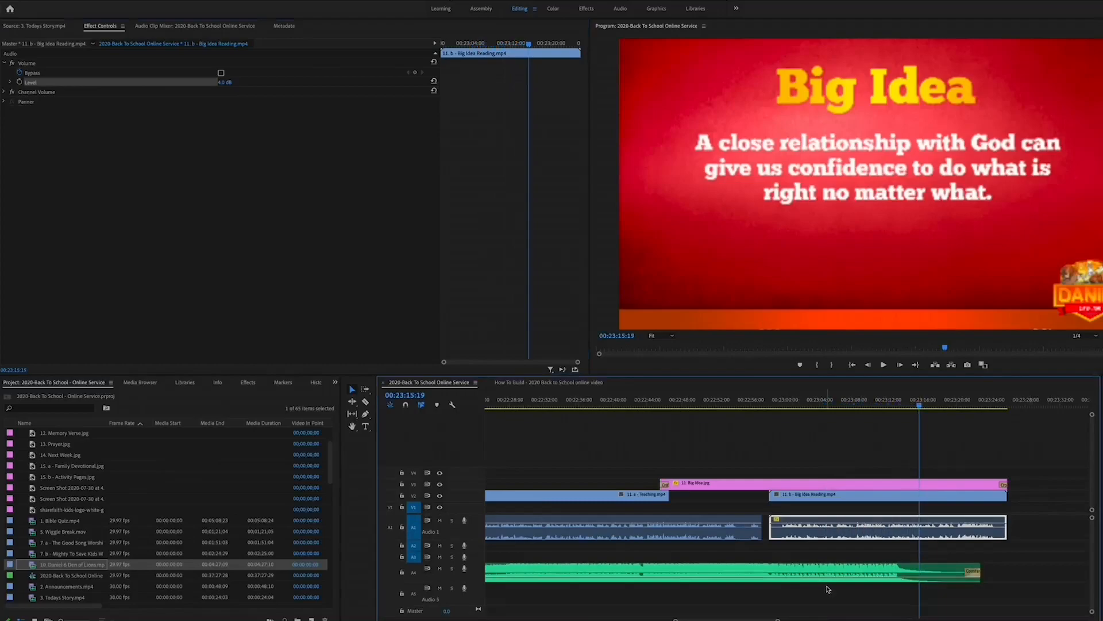
- Copy the ending of the Right Here Beside You music to the audio track below and shorten the original to about 00:23:00
{"action": "scroll", "coordinate": [828, 589], "scroll_direction": "up", "scroll_amount": 1}
{"action": "left_click_drag", "start_coordinate": [859, 575], "coordinate": [902, 592]}
{"action": "left_click", "coordinate": [768, 593]}
{"action": "key", "text": "Delete"}
{"action": "left_click", "coordinate": [805, 594]}
{"action": "left_click_drag", "start_coordinate": [996, 569], "coordinate": [776, 570]}
{"action": "left_click_drag", "start_coordinate": [794, 593], "coordinate": [834, 594]}
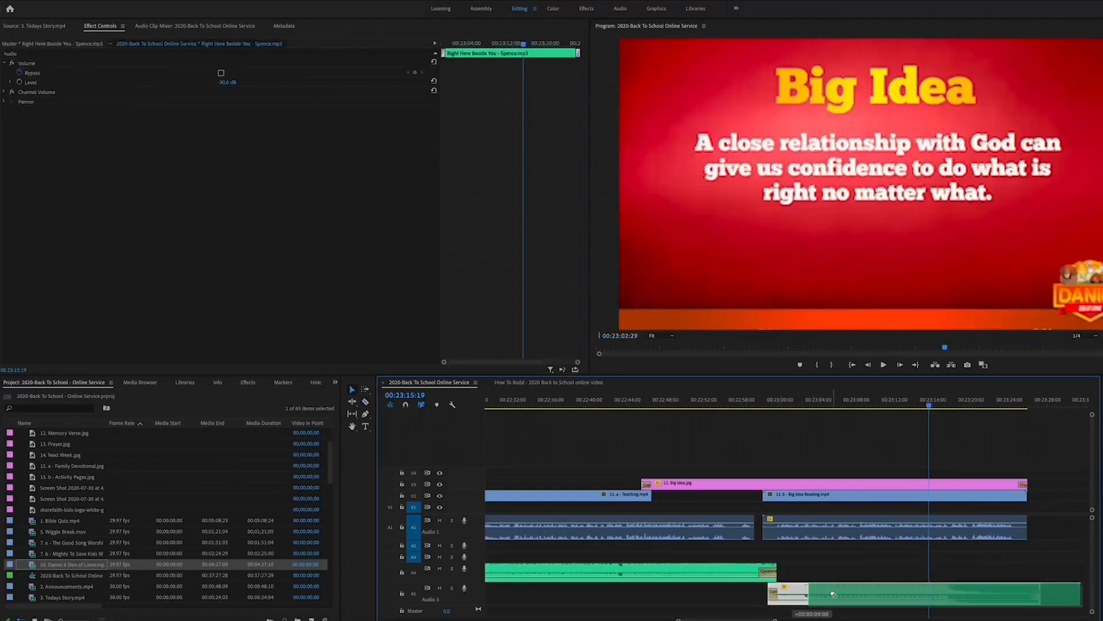
- Overlap the two music pieces at about 00:23:04 and trim the lower piece to the end of 11. Big Idea.jpg
{"action": "scroll", "coordinate": [833, 594], "scroll_direction": "right", "scroll_amount": 3}
{"action": "left_click_drag", "start_coordinate": [667, 571], "coordinate": [708, 571]}
{"action": "left_click", "coordinate": [694, 571]}
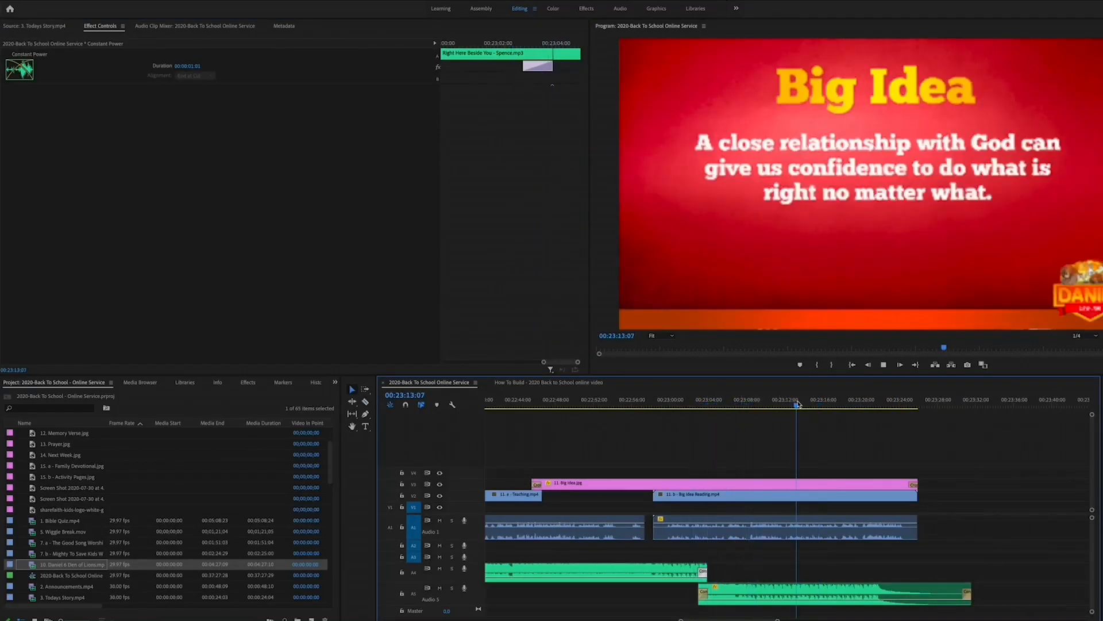
{"action": "scroll", "coordinate": [834, 494], "scroll_direction": "left", "scroll_amount": 1}
{"action": "left_click", "coordinate": [899, 404]}
{"action": "left_click_drag", "start_coordinate": [983, 593], "coordinate": [929, 593]}
{"action": "key", "text": "space"}
- Trim the end of the 11. b - Big Idea Reading.mp4 video to 00:23:24:25
{"action": "scroll", "coordinate": [833, 517], "scroll_direction": "right", "scroll_amount": 3}
{"action": "left_click", "coordinate": [770, 404]}
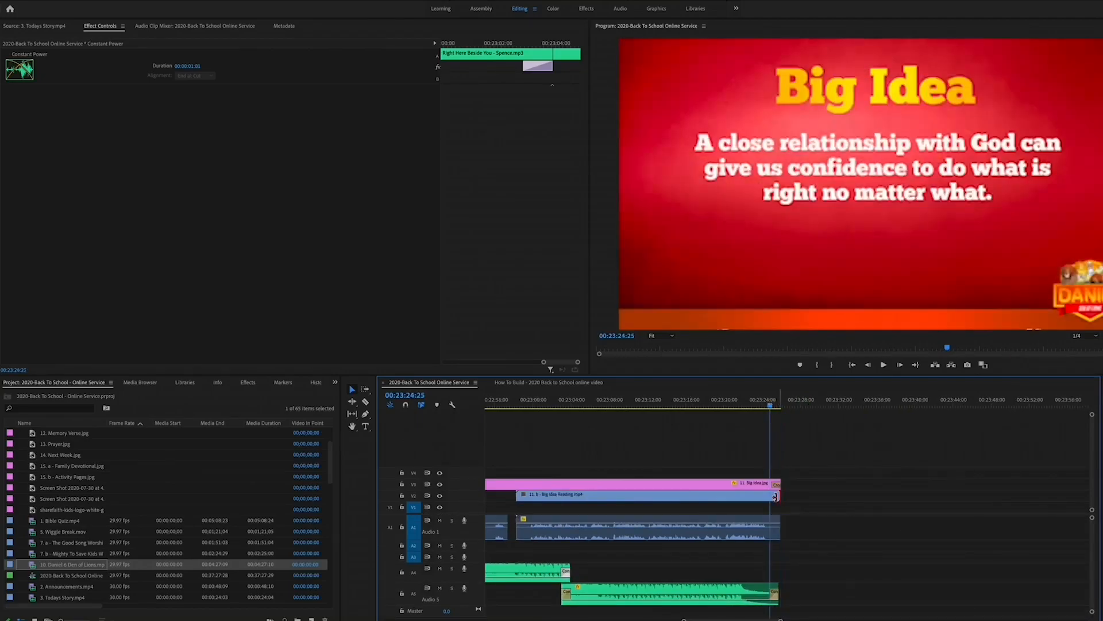
{"action": "left_click_drag", "start_coordinate": [779, 496], "coordinate": [770, 496]}
- Move all remaining clips from 12. Memory Verse Review.mp4 onward up to the end of 11. Big Idea.jpg and play the result
{"action": "left_click", "coordinate": [779, 404]}
{"action": "key", "text": "minus"}
{"action": "key", "text": "minus"}
{"action": "key", "text": "minus"}
{"action": "key", "text": "minus"}
{"action": "left_click_drag", "start_coordinate": [1081, 454], "coordinate": [689, 586]}
{"action": "left_click_drag", "start_coordinate": [914, 495], "coordinate": [692, 494]}
{"action": "left_click", "coordinate": [671, 404]}
{"action": "key", "text": "equal"}
{"action": "key", "text": "equal"}
{"action": "left_click_drag", "start_coordinate": [851, 495], "coordinate": [804, 504]}
{"action": "key", "text": "space"}
- Unlink the audio of 12. Memory Verse Review.mp4 from its video, set its level to 6 dB and play it
{"action": "right_click", "coordinate": [692, 537]}
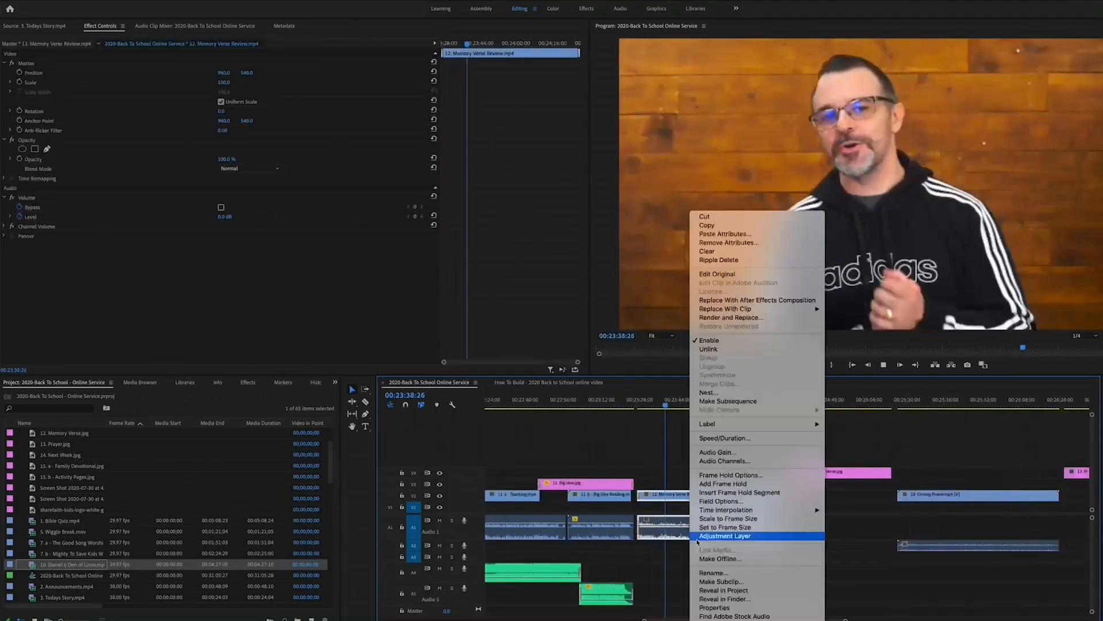
{"action": "left_click", "coordinate": [709, 349]}
{"action": "left_click", "coordinate": [726, 575]}
{"action": "left_click", "coordinate": [718, 529]}
{"action": "left_click", "coordinate": [224, 82]}
{"action": "type", "text": "5"}
{"action": "key", "text": "Return"}
{"action": "key", "text": "space"}
- Move 12. Memory Verse.jpg over 12. Memory Verse Review.mp4 at about 00:23:52 and set it to the frame size
{"action": "left_click_drag", "start_coordinate": [814, 473], "coordinate": [724, 475]}
{"action": "key", "text": "equal"}
{"action": "key", "text": "equal"}
{"action": "key", "text": "equal"}
{"action": "left_click_drag", "start_coordinate": [718, 473], "coordinate": [710, 476]}
{"action": "key", "text": "space"}
{"action": "right_click", "coordinate": [716, 472]}
{"action": "left_click", "coordinate": [767, 544]}
{"action": "key", "text": "minus"}
{"action": "key", "text": "minus"}
{"action": "left_click", "coordinate": [743, 405]}
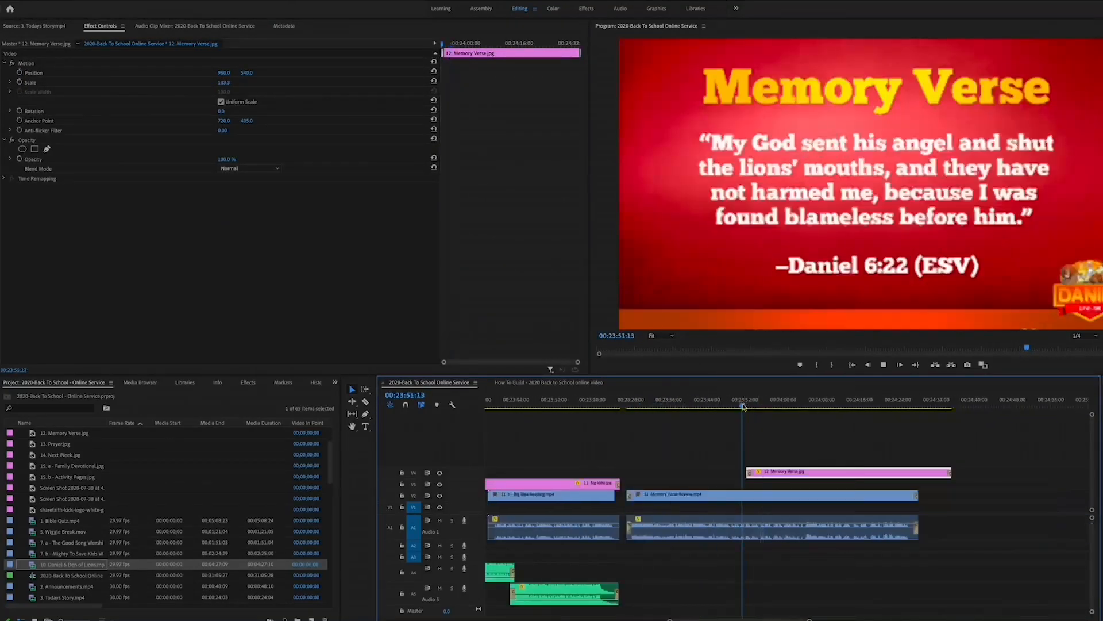
- Fine-tune the start of 12. Memory Verse.jpg to the speech, add transitions at both of its ends and play it
{"action": "key", "text": "equal"}
{"action": "key", "text": "equal"}
{"action": "key", "text": "equal"}
{"action": "left_click", "coordinate": [542, 406]}
{"action": "left_click_drag", "start_coordinate": [542, 406], "coordinate": [562, 405]}
{"action": "left_click_drag", "start_coordinate": [633, 473], "coordinate": [627, 478]}
{"action": "key", "text": "minus"}
{"action": "key", "text": "minus"}
{"action": "key", "text": "minus"}
{"action": "left_click", "coordinate": [753, 404]}
{"action": "key", "text": "space"}
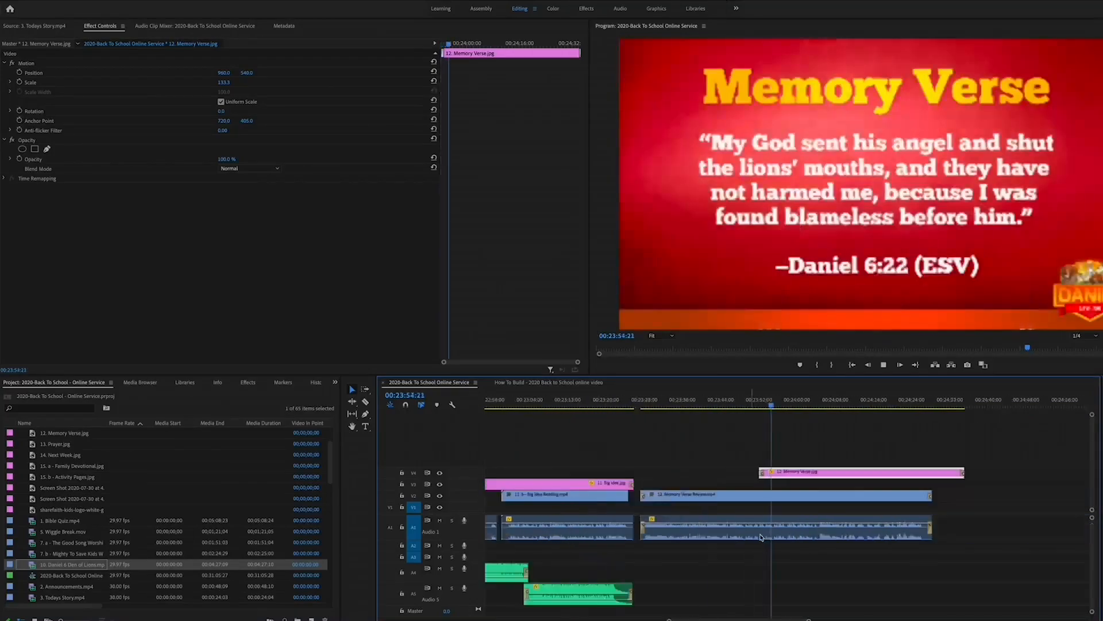
- Trim the end of 12. Memory Verse.jpg to about 00:24:21 and play the end of 12. Memory Verse Review.mp4
{"action": "scroll", "coordinate": [760, 537], "scroll_direction": "right", "scroll_amount": 3}
{"action": "left_click", "coordinate": [781, 405]}
{"action": "key", "text": "space"}
{"action": "key", "text": "space"}
{"action": "key", "text": "equal"}
{"action": "key", "text": "equal"}
{"action": "key", "text": "minus"}
{"action": "left_click", "coordinate": [685, 406]}
{"action": "left_click_drag", "start_coordinate": [992, 473], "coordinate": [742, 492]}
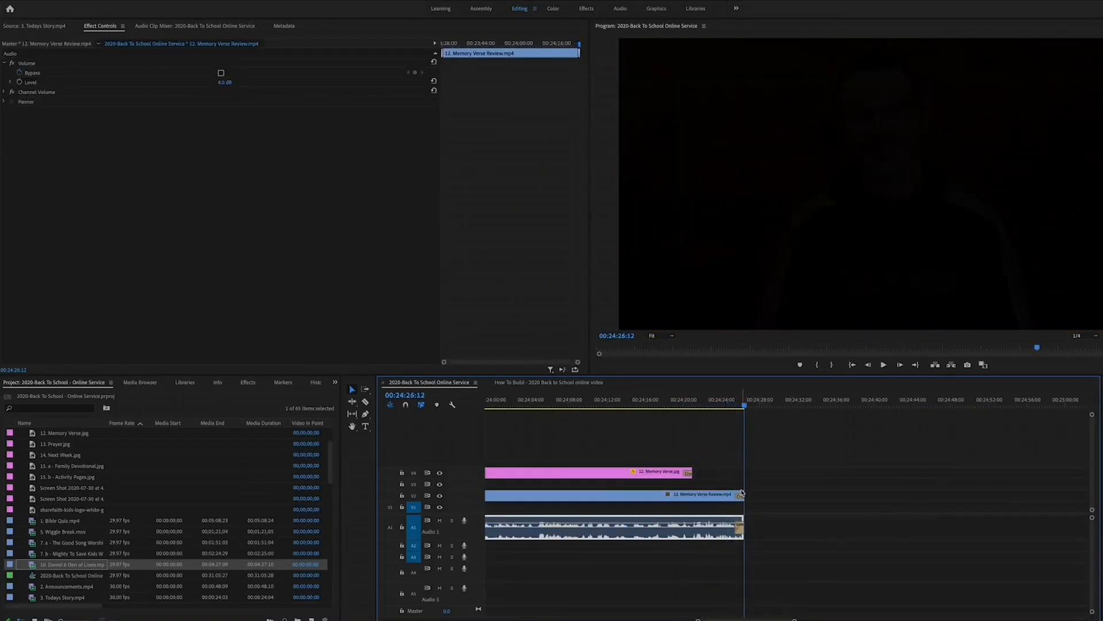
{"action": "left_click", "coordinate": [729, 405]}
{"action": "key", "text": "space"}
{"action": "key", "text": "space"}
- Move all remaining clips from 13. Closing Prayer.mp4 onward up to the end of 12. Memory Verse Review.mp4
{"action": "key", "text": "minus"}
{"action": "key", "text": "minus"}
{"action": "key", "text": "minus"}
{"action": "key", "text": "minus"}
{"action": "left_click_drag", "start_coordinate": [822, 453], "coordinate": [1035, 555]}
{"action": "mouse_move", "coordinate": [839, 495]}
{"action": "left_mouse_down"}
{"action": "mouse_move", "coordinate": [814, 495]}
{"action": "mouse_move", "coordinate": [836, 496]}
{"action": "left_mouse_up"}
{"action": "key", "text": "equal"}
{"action": "key", "text": "equal"}
{"action": "key", "text": "equal"}
{"action": "key", "text": "equal"}
{"action": "key", "text": "equal"}
{"action": "key", "text": "equal"}
{"action": "left_click_drag", "start_coordinate": [991, 496], "coordinate": [892, 496]}
- Add the default transitions to the start of 13. Closing Prayer.mp4 and move its audio up to the first audio track
{"action": "left_click", "coordinate": [892, 497]}
{"action": "key", "text": "shift+d"}
{"action": "key", "text": "space"}
{"action": "key", "text": "space"}
{"action": "left_click_drag", "start_coordinate": [883, 547], "coordinate": [882, 541]}
- Set the 13. Closing Prayer.mp4 audio level to 6 dB and play it
{"action": "left_click", "coordinate": [883, 528], "text": "alt"}
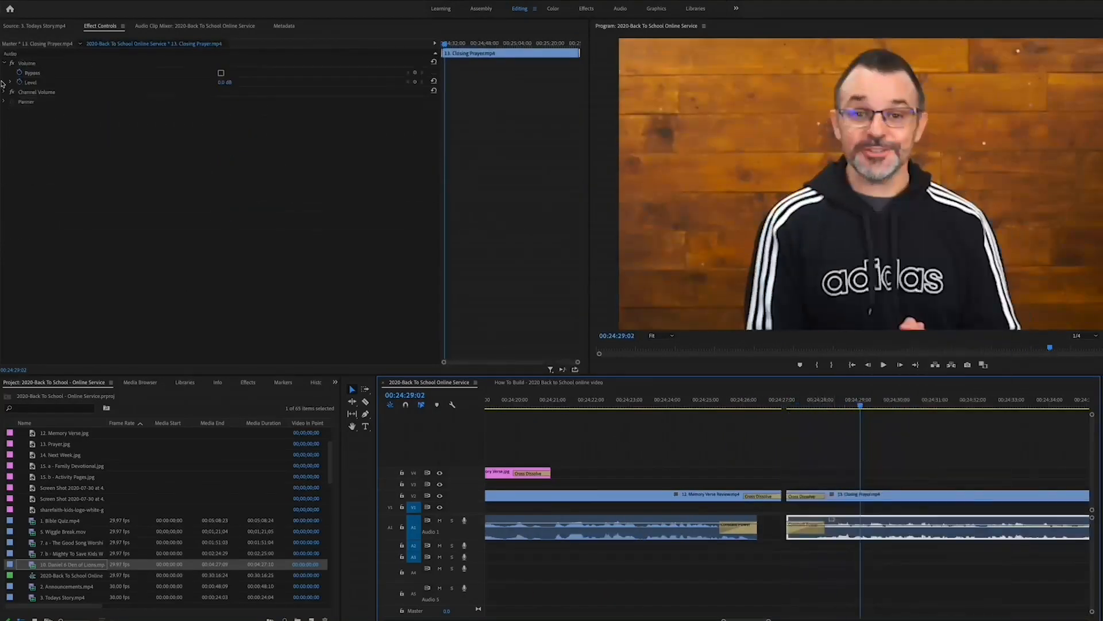
{"action": "key", "text": "space"}
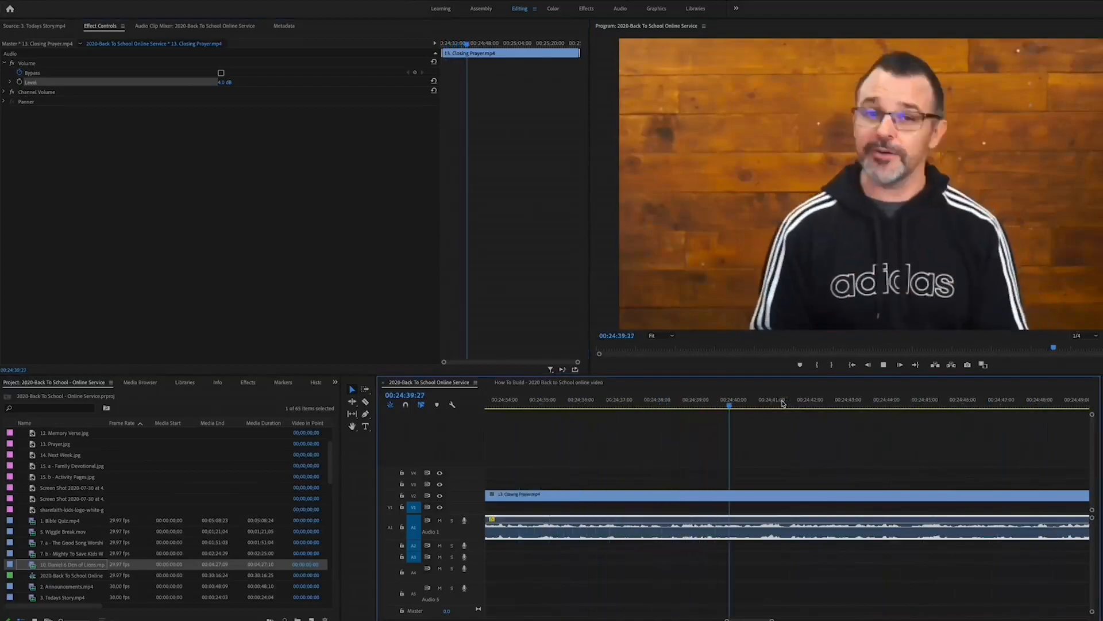
{"action": "key", "text": "space"}
{"action": "key", "text": "minus"}
{"action": "key", "text": "minus"}
{"action": "key", "text": "minus"}
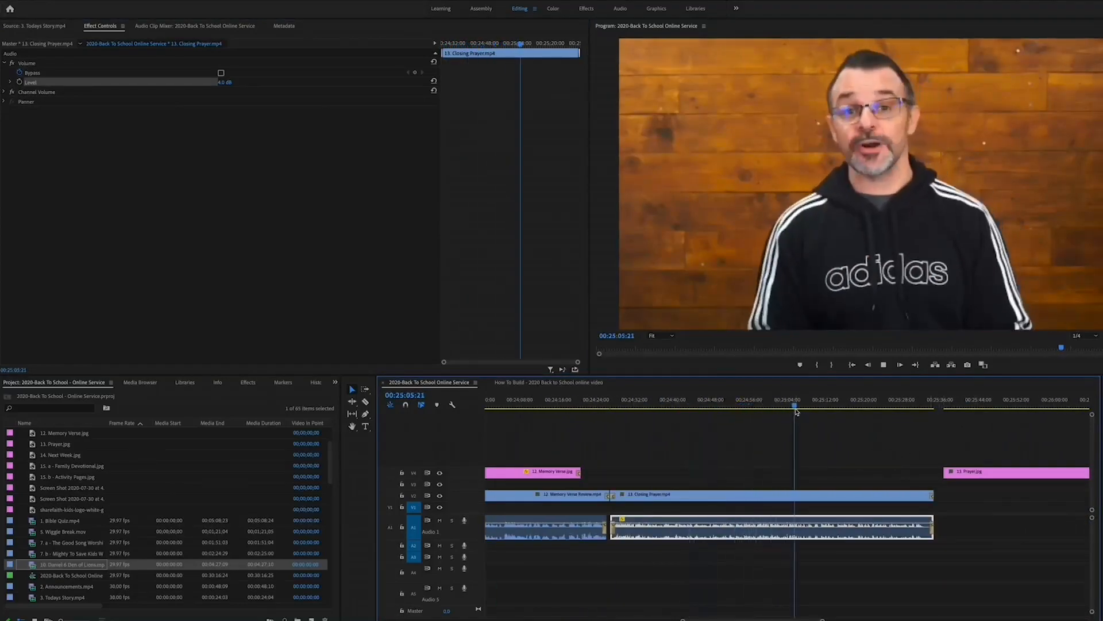
- Fit 13. Prayer.jpg over 13. Closing Prayer.mp4 from about 00:25:08 to the video's end and set it to the frame size
{"action": "left_click_drag", "start_coordinate": [797, 411], "coordinate": [808, 410]}
{"action": "left_click_drag", "start_coordinate": [974, 474], "coordinate": [838, 475]}
{"action": "left_click_drag", "start_coordinate": [980, 472], "coordinate": [933, 473]}
{"action": "left_click", "coordinate": [813, 410]}
{"action": "right_click", "coordinate": [831, 473]}
{"action": "left_click", "coordinate": [873, 546]}
{"action": "left_click_drag", "start_coordinate": [813, 410], "coordinate": [828, 409]}
{"action": "key", "text": "equal"}
{"action": "key", "text": "equal"}
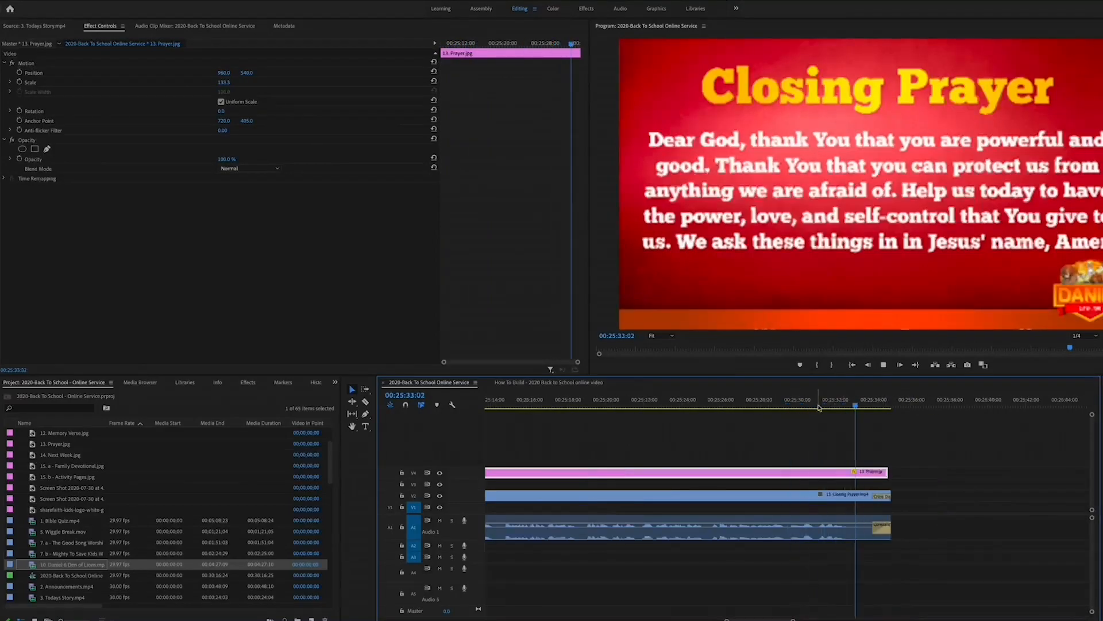
- Trim the end of 13. Closing Prayer.mp4 to about 00:25:33 and end 13. Prayer.jpg with a Cross Dissolve
{"action": "key", "text": "space"}
{"action": "left_click_drag", "start_coordinate": [888, 496], "coordinate": [851, 495]}
{"action": "left_click_drag", "start_coordinate": [887, 472], "coordinate": [988, 550]}
{"action": "left_click", "coordinate": [820, 405]}
{"action": "key", "text": "space"}
- Move all remaining clips from 14. Next Week.mp4 onward up to the end of 13. Prayer.jpg and play the result
{"action": "key", "text": "minus"}
{"action": "key", "text": "minus"}
{"action": "key", "text": "minus"}
{"action": "key", "text": "minus"}
{"action": "key", "text": "minus"}
{"action": "left_click_drag", "start_coordinate": [894, 496], "coordinate": [823, 496]}
{"action": "key", "text": "equal"}
{"action": "key", "text": "equal"}
{"action": "left_click_drag", "start_coordinate": [916, 495], "coordinate": [817, 503]}
{"action": "key", "text": "equal"}
{"action": "key", "text": "equal"}
{"action": "key", "text": "equal"}
{"action": "key", "text": "equal"}
{"action": "key", "text": "space"}
- Move the 14. Next Week.mp4 audio to the first audio track, unlink it from the video and set its level to 6 dB
{"action": "left_click_drag", "start_coordinate": [857, 545], "coordinate": [857, 527]}
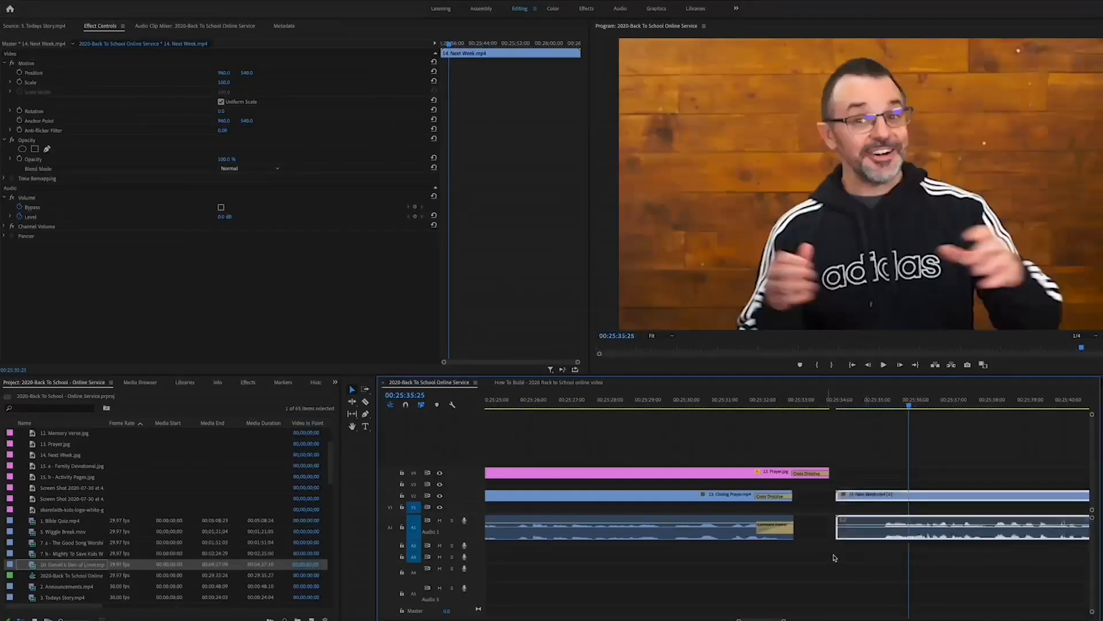
{"action": "right_click", "coordinate": [856, 527]}
{"action": "left_click", "coordinate": [876, 350]}
{"action": "left_click", "coordinate": [862, 528]}
{"action": "left_click", "coordinate": [224, 82]}
{"action": "type", "text": "6"}
{"action": "key", "text": "Return"}
- Add the default transitions to the start of the 14. Next Week.mp4 video and audio and play the opening
{"action": "left_click", "coordinate": [867, 496]}
{"action": "key", "text": "super+d"}
{"action": "left_click", "coordinate": [840, 406]}
{"action": "key", "text": "space"}
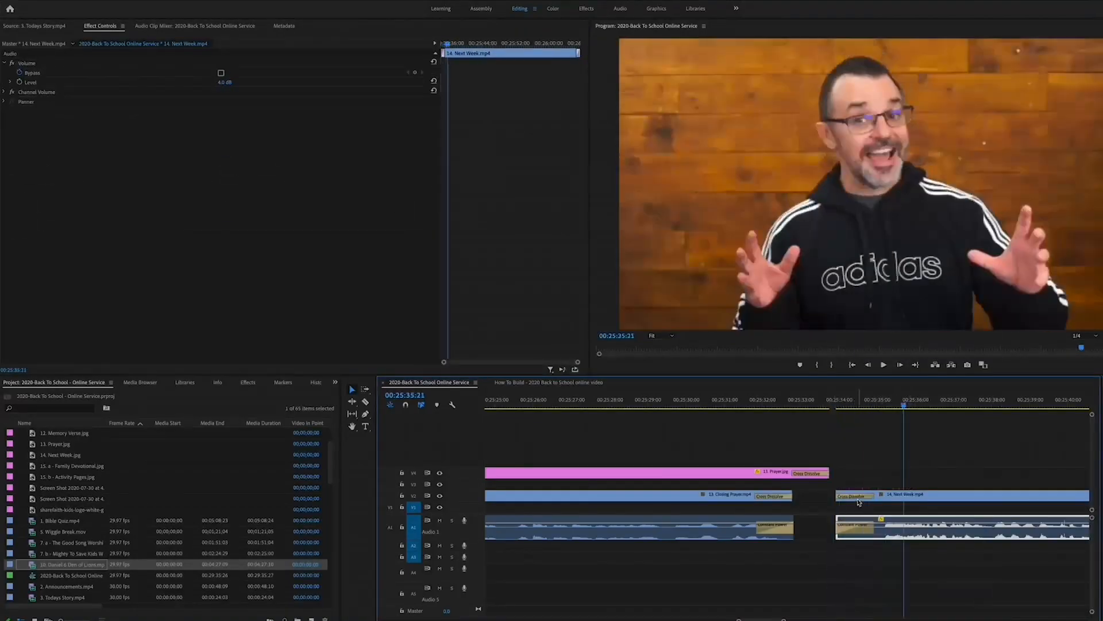
- Trim the start of the 14. Next Week.mp4 video and audio to about 00:25:35 and play it
{"action": "key", "text": "equal"}
{"action": "key", "text": "equal"}
{"action": "left_click", "coordinate": [556, 405]}
{"action": "left_click_drag", "start_coordinate": [580, 555], "coordinate": [561, 488]}
{"action": "left_click_drag", "start_coordinate": [538, 493], "coordinate": [699, 493]}
{"action": "key", "text": "space"}
{"action": "left_click", "coordinate": [951, 529]}
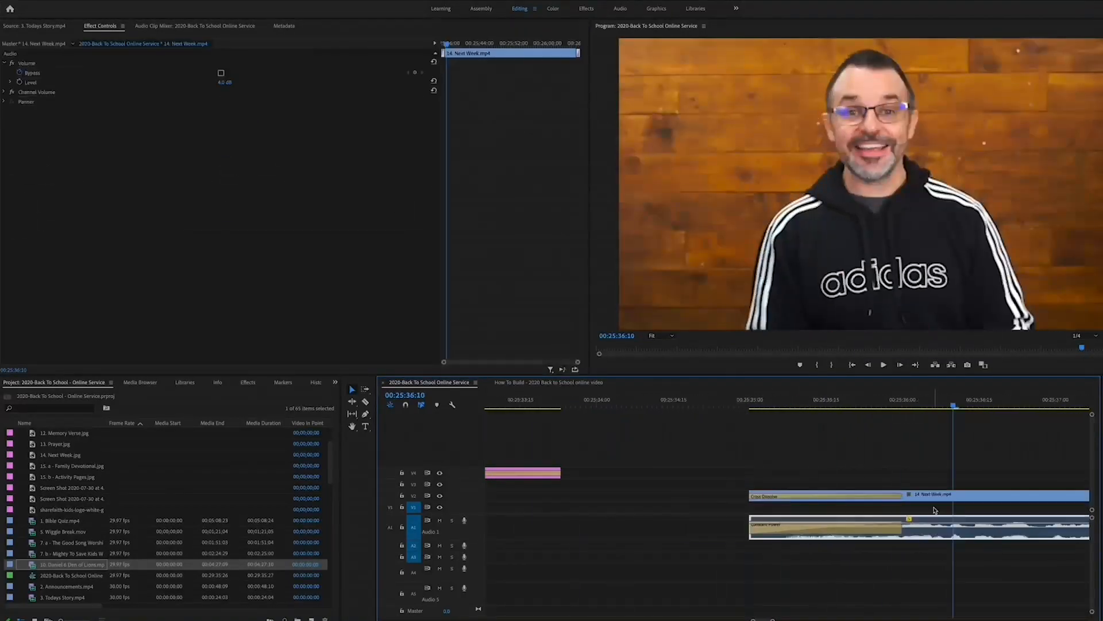
- Move the 14. Next Week.mp4 video and audio up to the end of 13. Prayer.jpg and extend the Right Here Beside You music beneath it
{"action": "left_click", "coordinate": [571, 405]}
{"action": "left_click_drag", "start_coordinate": [919, 496], "coordinate": [742, 496]}
{"action": "key", "text": "space"}
{"action": "key", "text": "minus"}
{"action": "key", "text": "minus"}
{"action": "key", "text": "minus"}
{"action": "key", "text": "minus"}
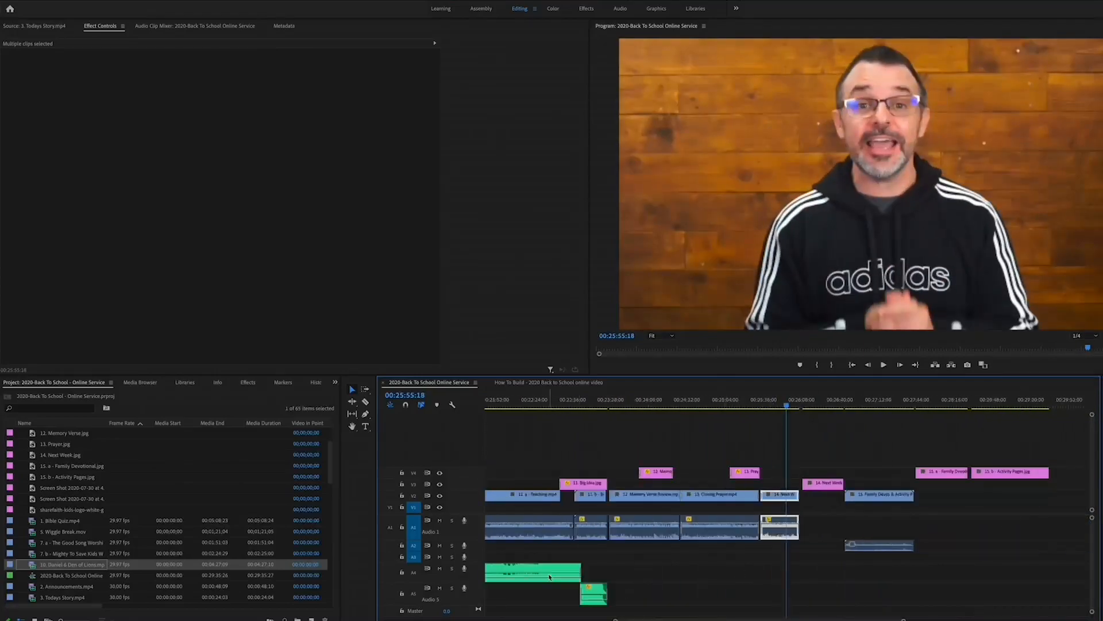
{"action": "left_click_drag", "start_coordinate": [586, 574], "coordinate": [759, 573]}
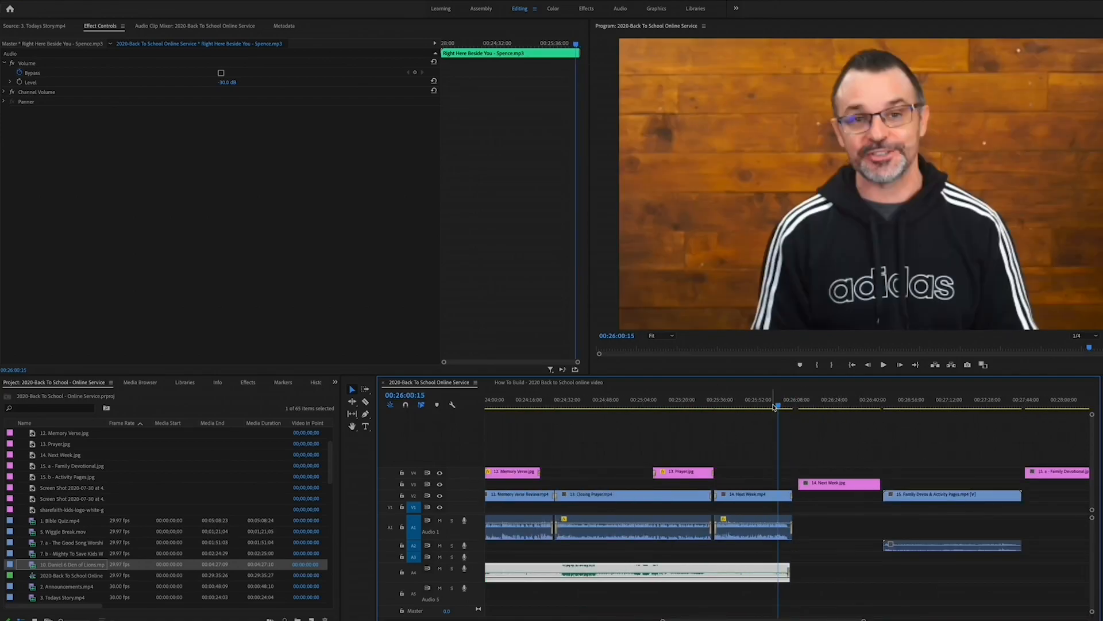
- Open the Media Cache preferences
{"action": "left_click", "coordinate": [43, 1]}
{"action": "mouse_move", "coordinate": [69, 12]}
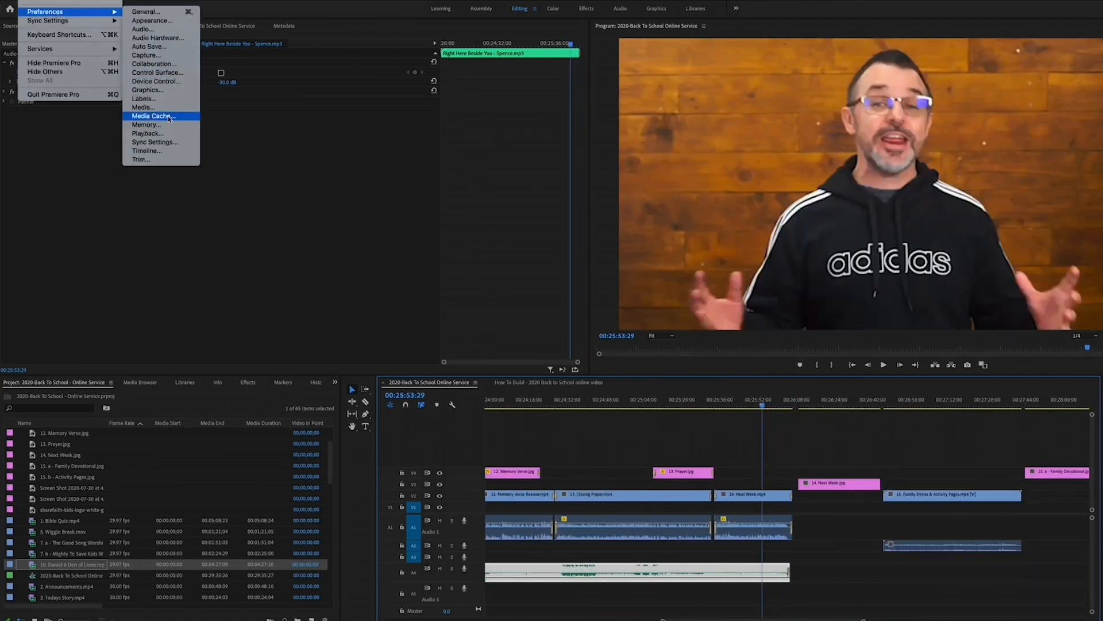
{"action": "left_click", "coordinate": [152, 116]}
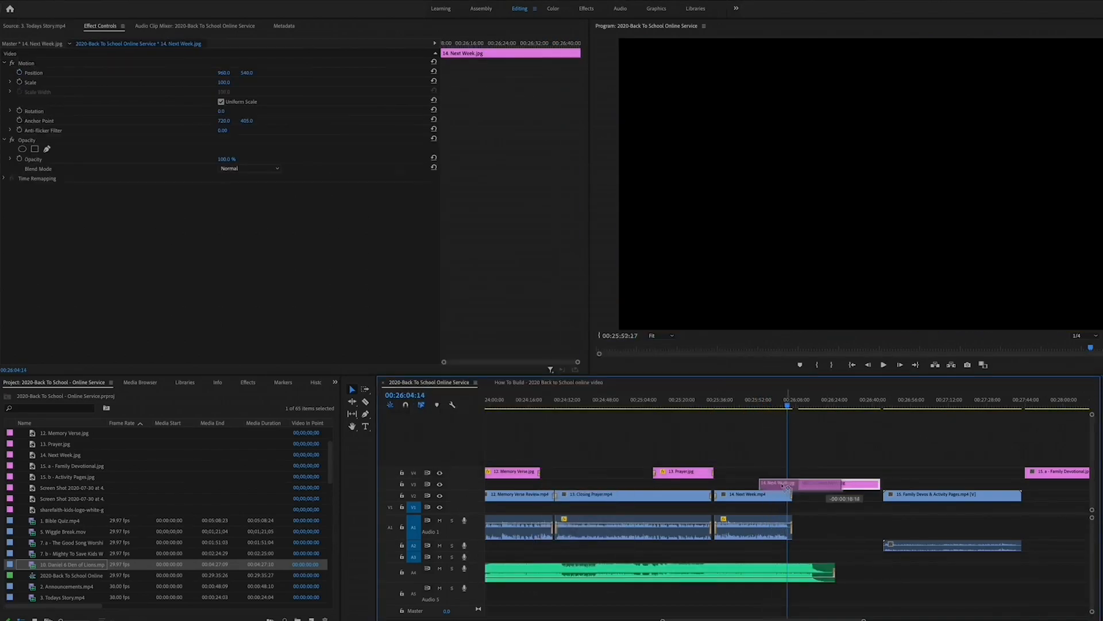
- Place 14. Next Week.jpg over 14. Next Week.mp4 from about 00:25:50 to 00:25:59, with Cross Dissolves at both ends
{"action": "right_click", "coordinate": [793, 483]}
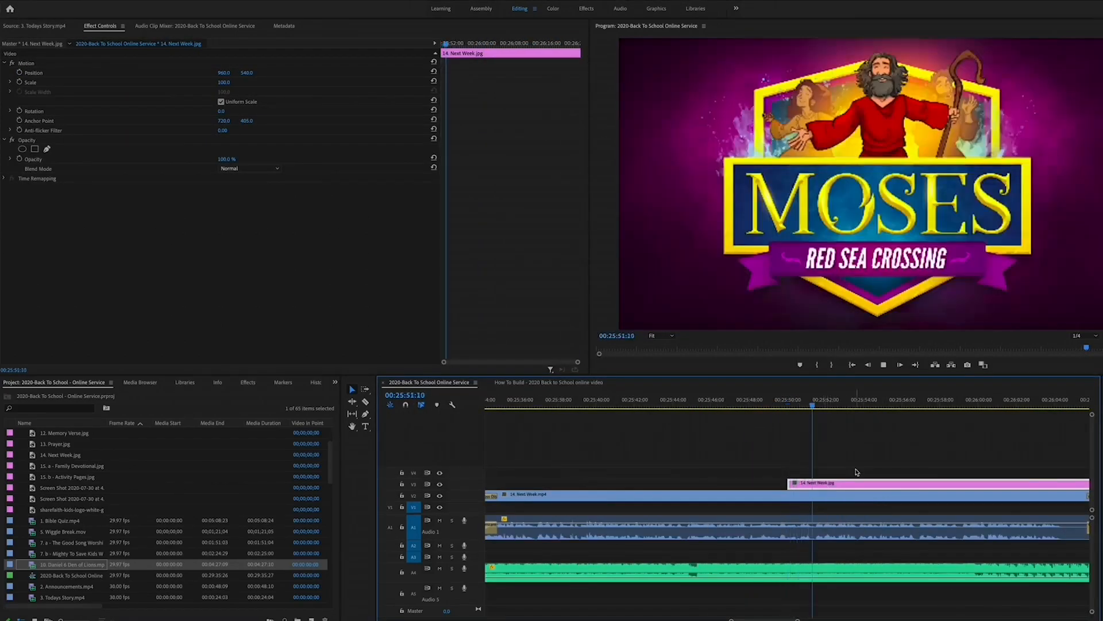
{"action": "left_click_drag", "start_coordinate": [907, 484], "coordinate": [795, 484]}
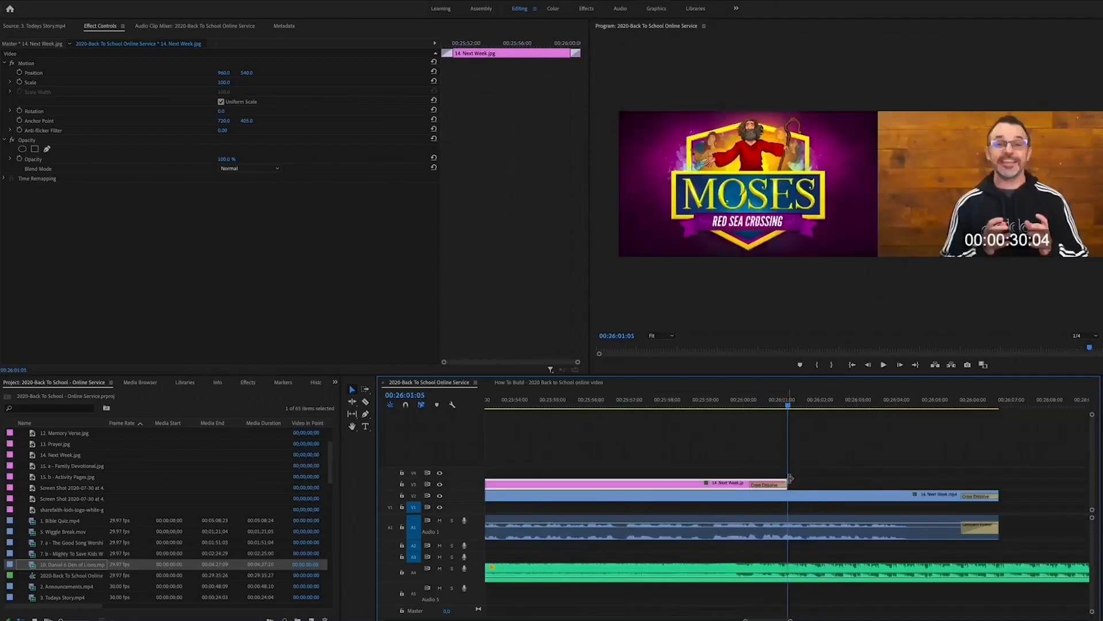
{"action": "left_click", "coordinate": [725, 405]}
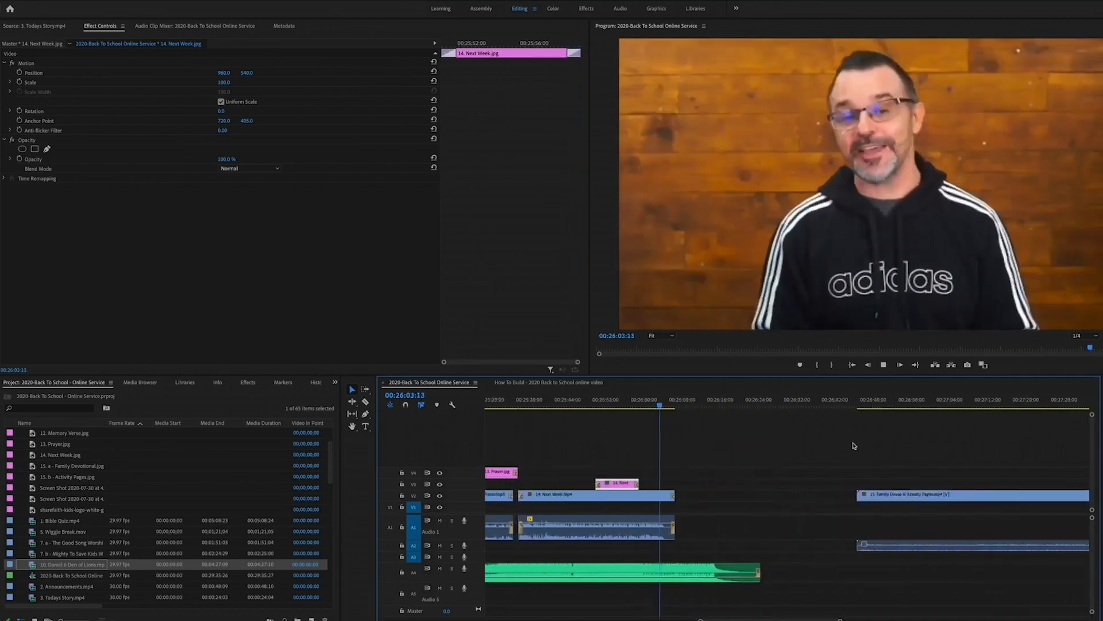
- Move the clips from 15. Family Devos & Activity Pages.mp4 onward to the end of 14. Next Week.mp4, with its audio on the first audio track
{"action": "left_click_drag", "start_coordinate": [864, 496], "coordinate": [780, 498]}
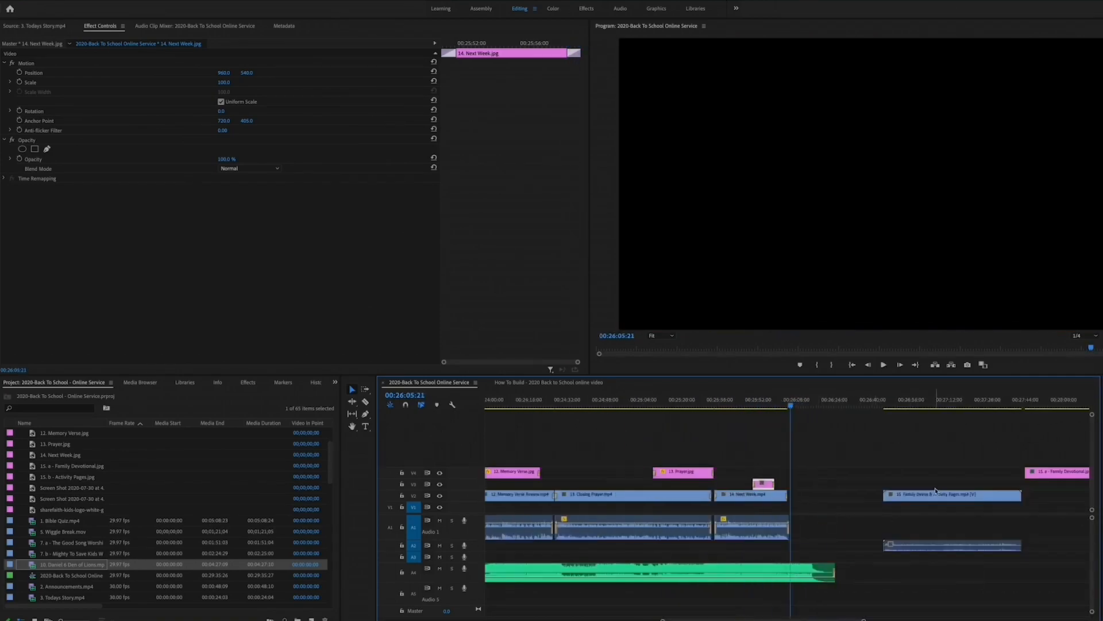
{"action": "left_click_drag", "start_coordinate": [872, 498], "coordinate": [828, 501]}
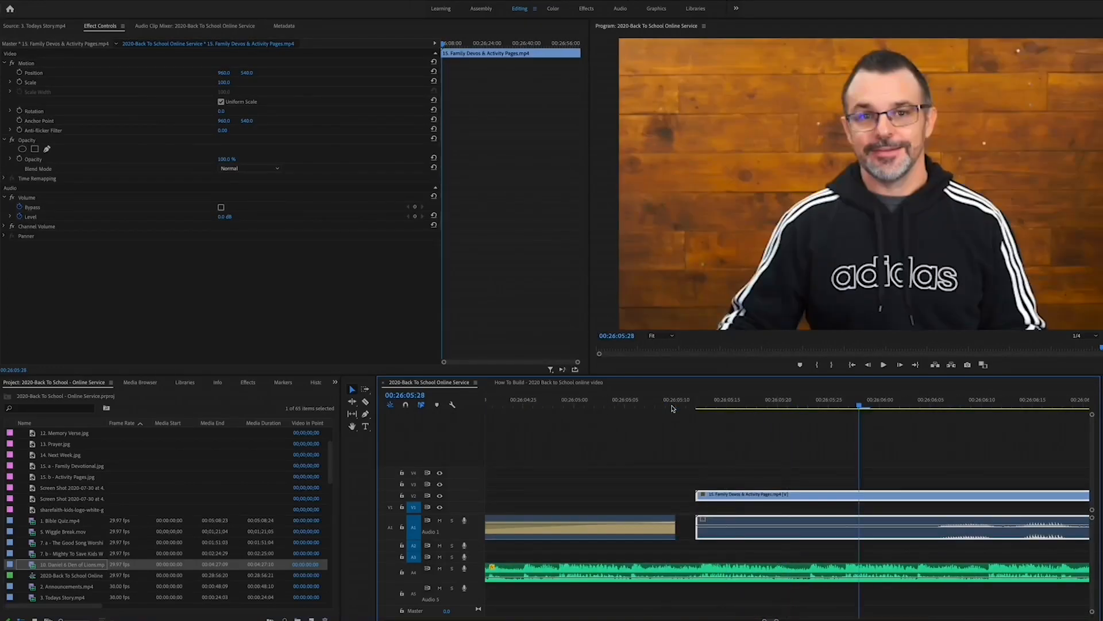
{"action": "left_click", "coordinate": [668, 404]}
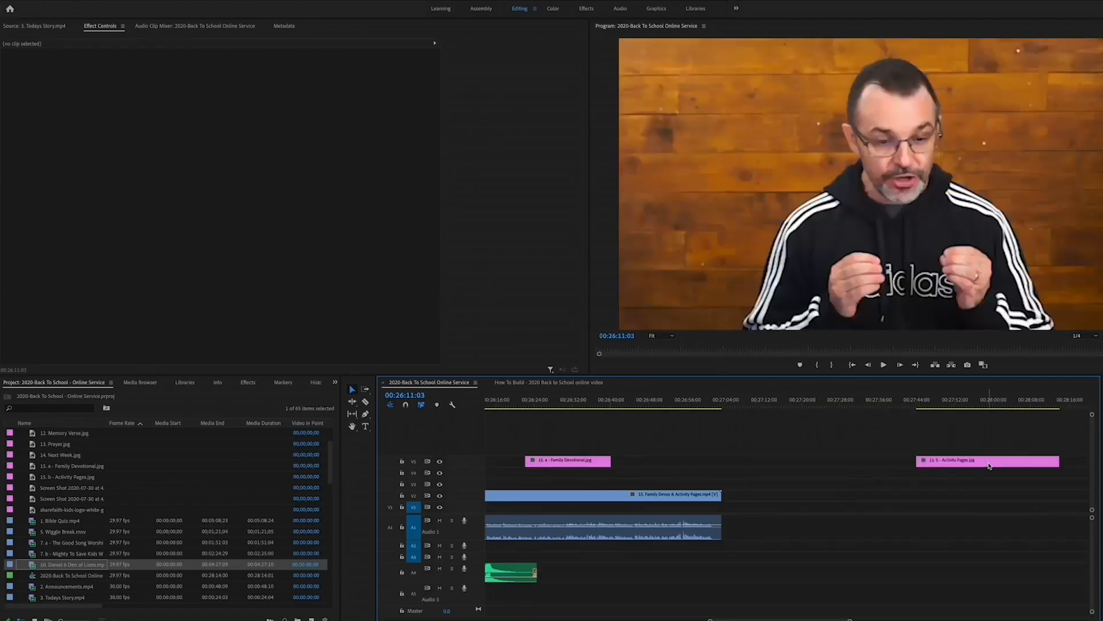
- Position the 15. a - Family Devotional.jpg and 15. b - Activity Pages.jpg slides over the 15. Family Devos & Activity Pages.mp4 video
{"action": "left_click", "coordinate": [712, 461]}
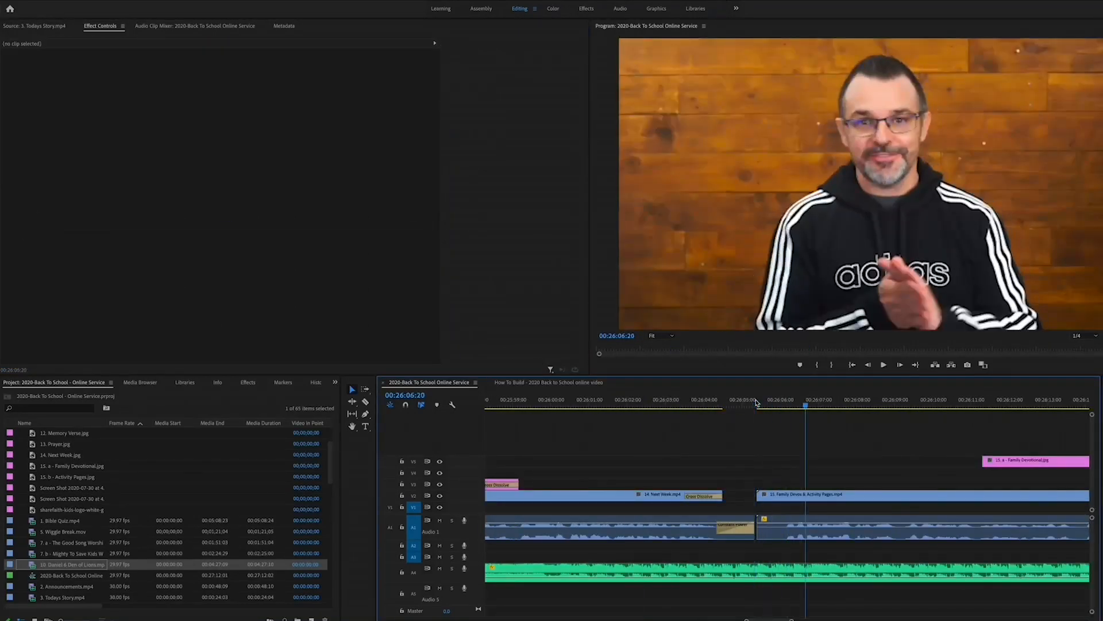
{"action": "left_click", "coordinate": [784, 494]}
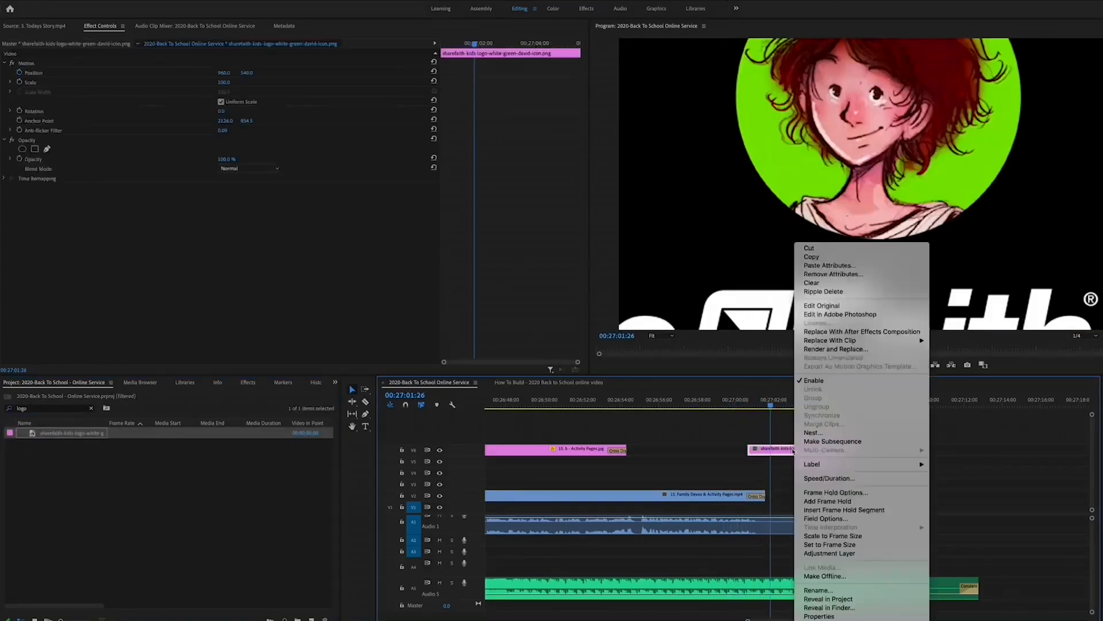
- Set the ShareFaith Kids logo to frame size and extend its end to about 00:27:07, with Cross Dissolves at both ends
{"action": "left_click", "coordinate": [819, 312]}
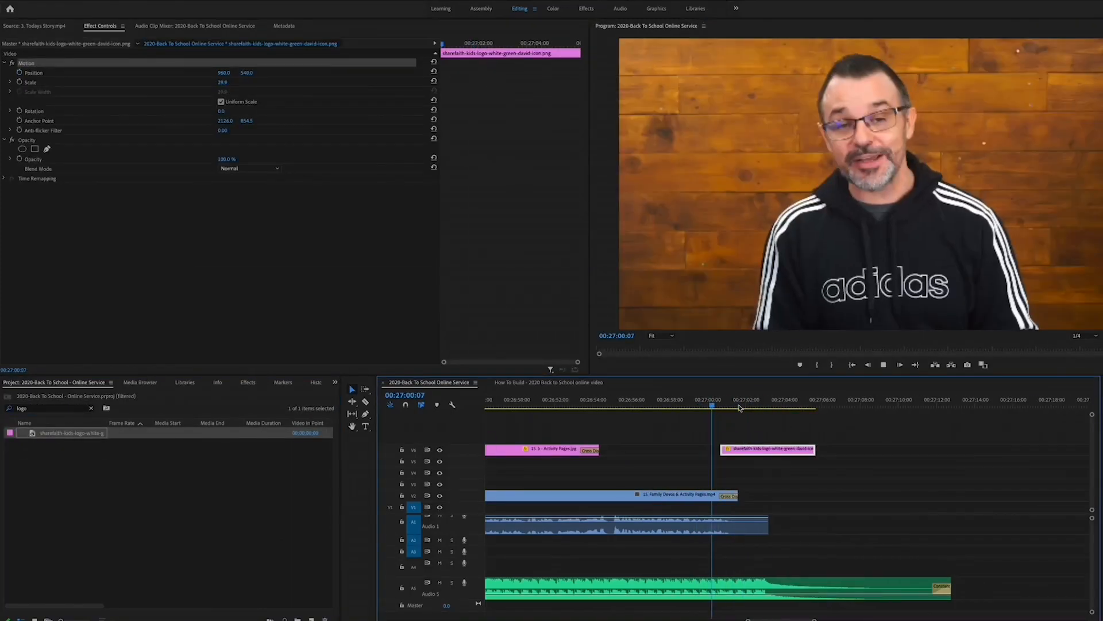
{"action": "left_click_drag", "start_coordinate": [814, 450], "coordinate": [839, 454]}
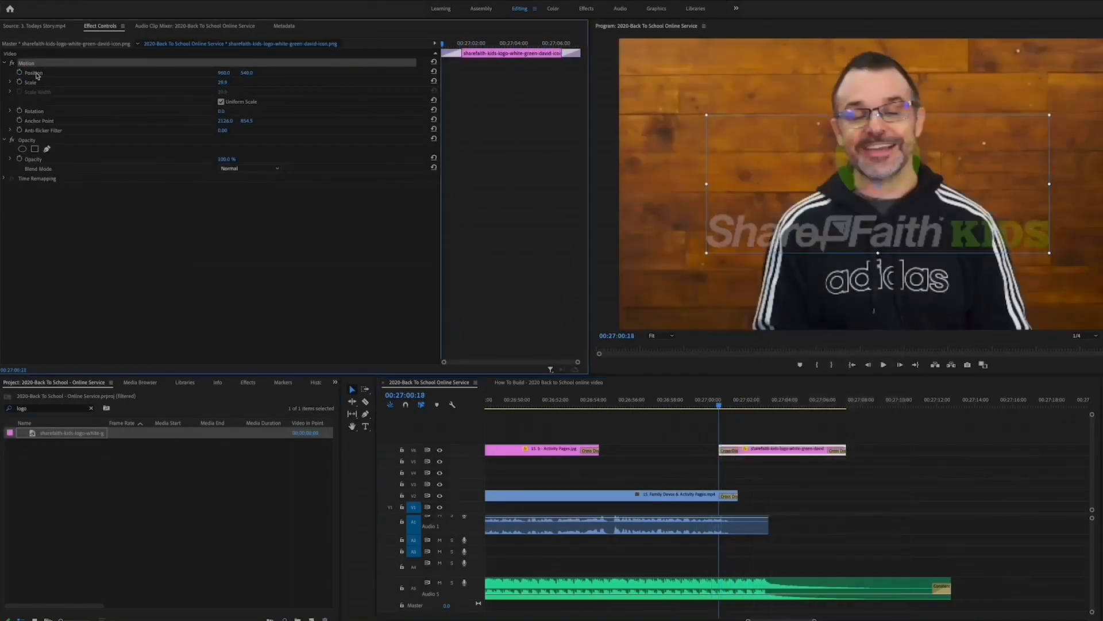
- Keyframe the logo's scale to grow from its start to 35 at its end and preview the animation
{"action": "left_click", "coordinate": [580, 45]}
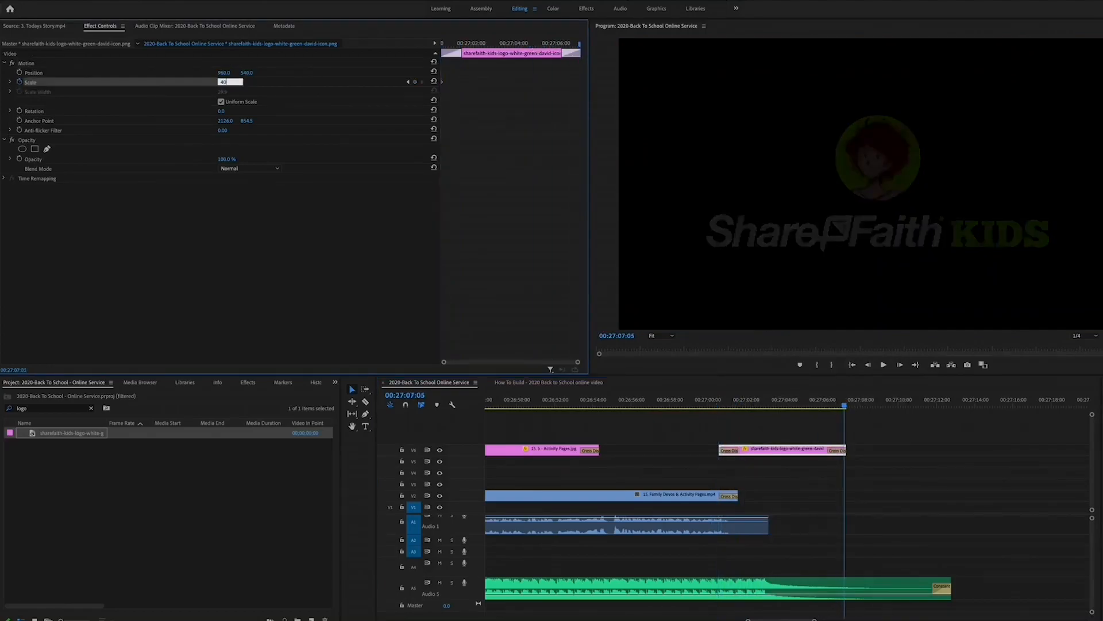
{"action": "key", "text": "Return"}
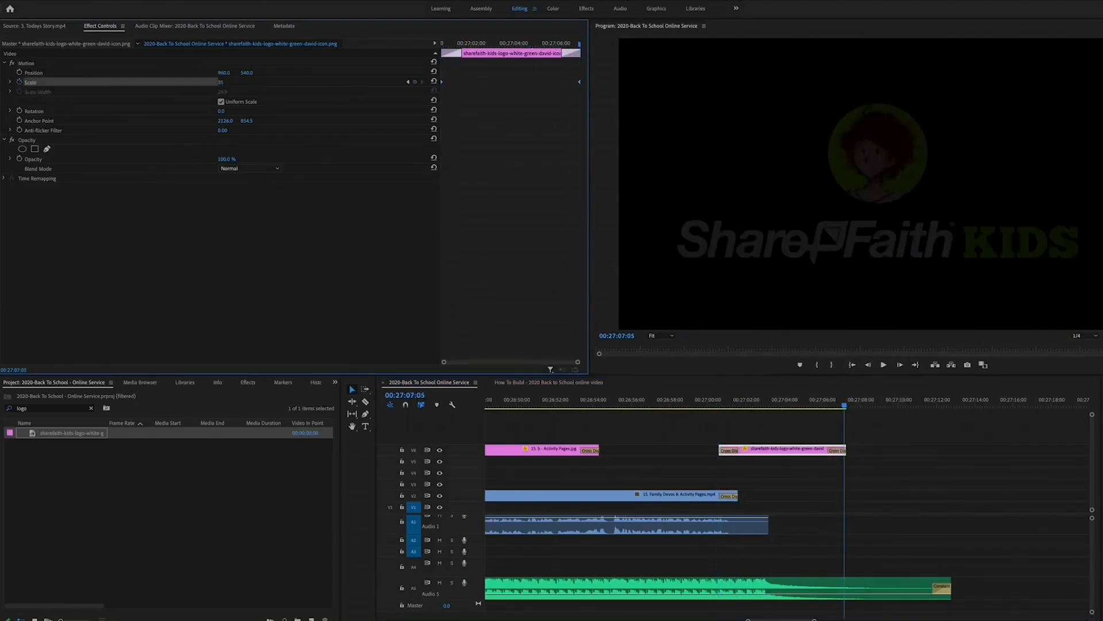
{"action": "left_click_drag", "start_coordinate": [847, 403], "coordinate": [730, 402]}
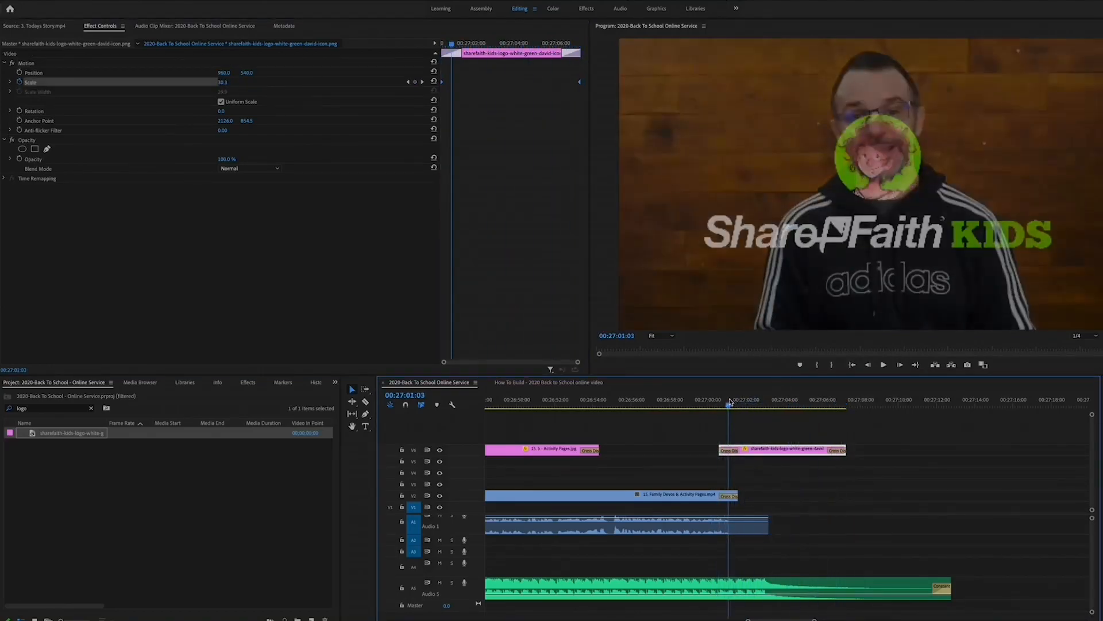
- Add level keyframes to the Right Here Beside You music around 00:27:01 and adjust its level under the closing logo
{"action": "left_click", "coordinate": [736, 588]}
{"action": "left_click", "coordinate": [415, 82]}
{"action": "left_click", "coordinate": [739, 404]}
{"action": "left_click", "coordinate": [223, 82]}
{"action": "type", "text": "-"}
{"action": "left_click_drag", "start_coordinate": [767, 592], "coordinate": [767, 589]}
- Lower the music's level behind the closing logo by about 6 dB and replay the ending
{"action": "left_click", "coordinate": [717, 405]}
{"action": "key", "text": "space"}
{"action": "left_click_drag", "start_coordinate": [785, 590], "coordinate": [785, 589]}
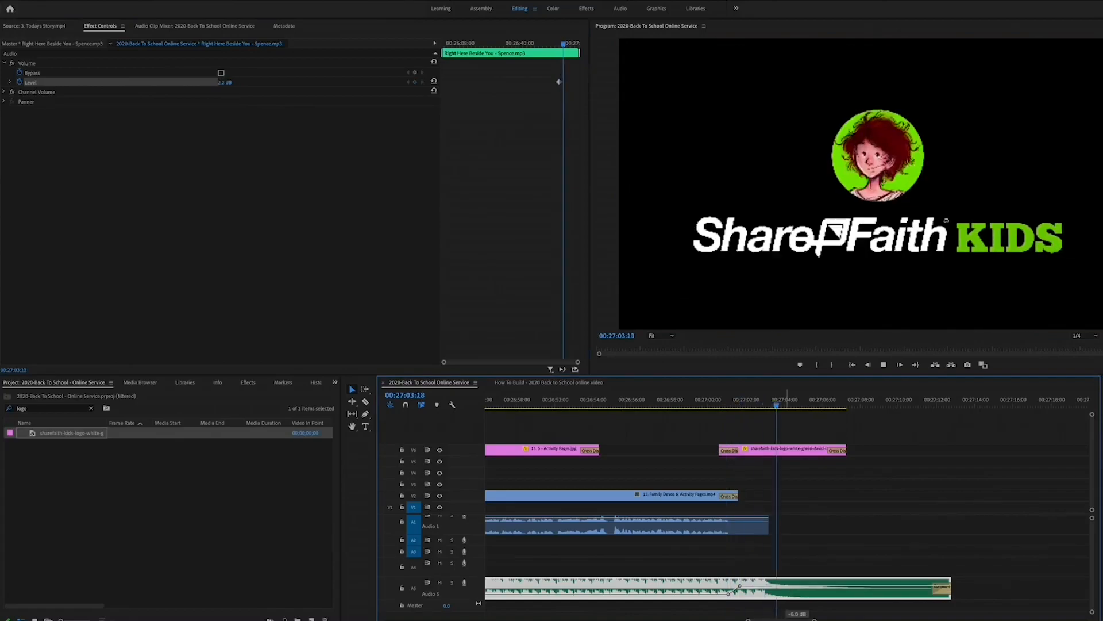
{"action": "left_click", "coordinate": [717, 405]}
{"action": "key", "text": "space"}
{"action": "left_click", "coordinate": [723, 404]}
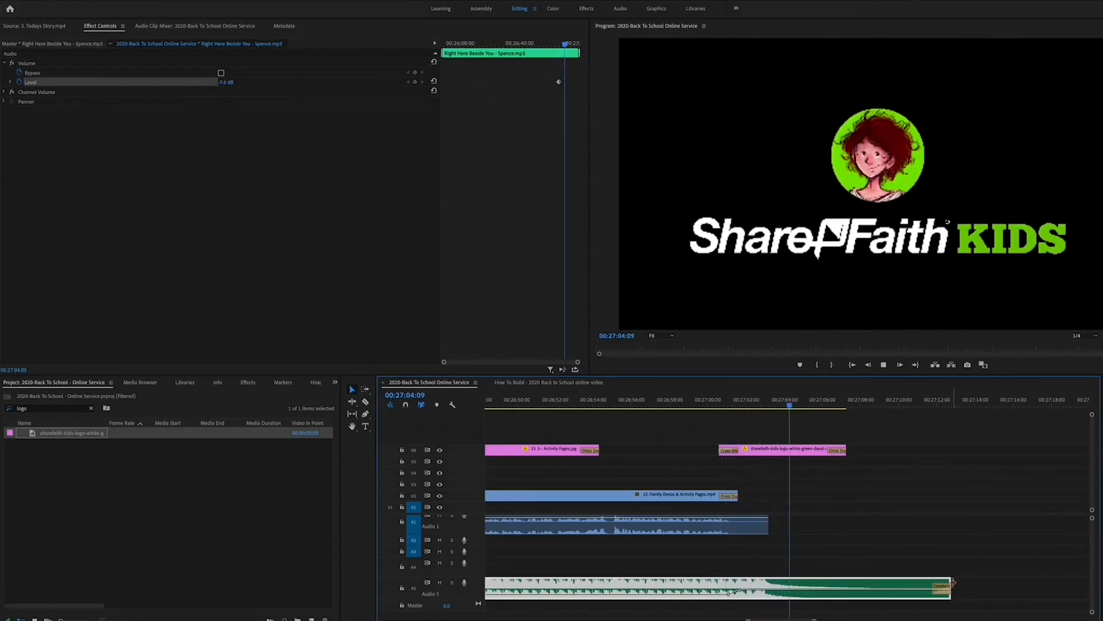
{"action": "key", "text": "backslash"}
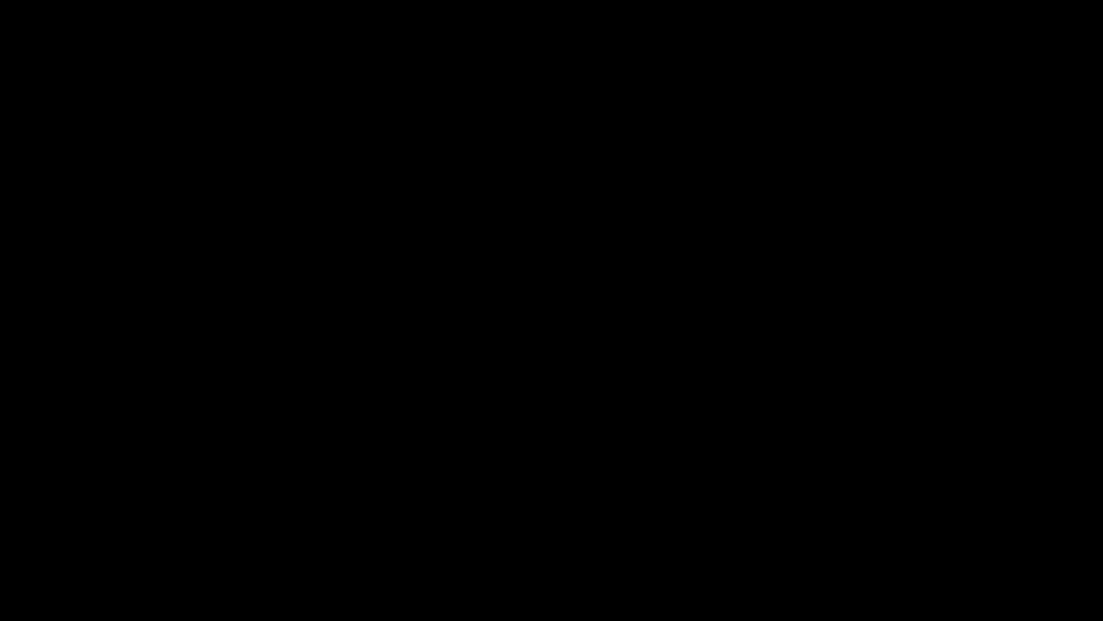